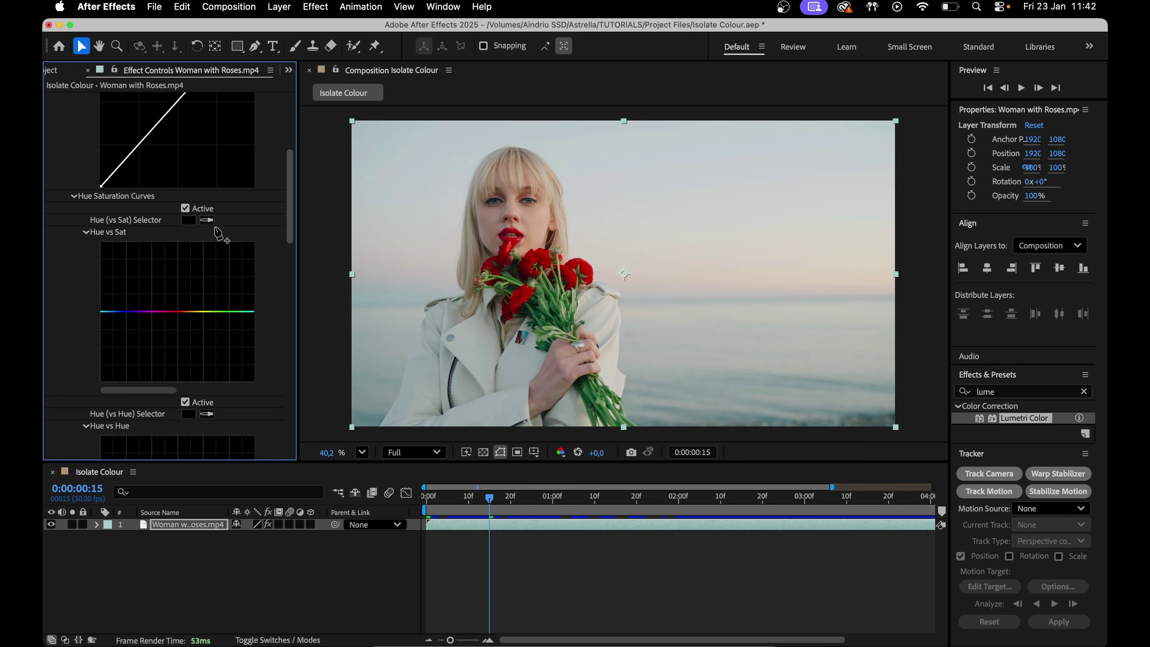
Step: Sample the red of the roses for the Hue vs Sat curve and pull both neighbouring curve points down to minimum saturation
click(209, 219)
click(574, 261)
drag(168, 315, 169, 382)
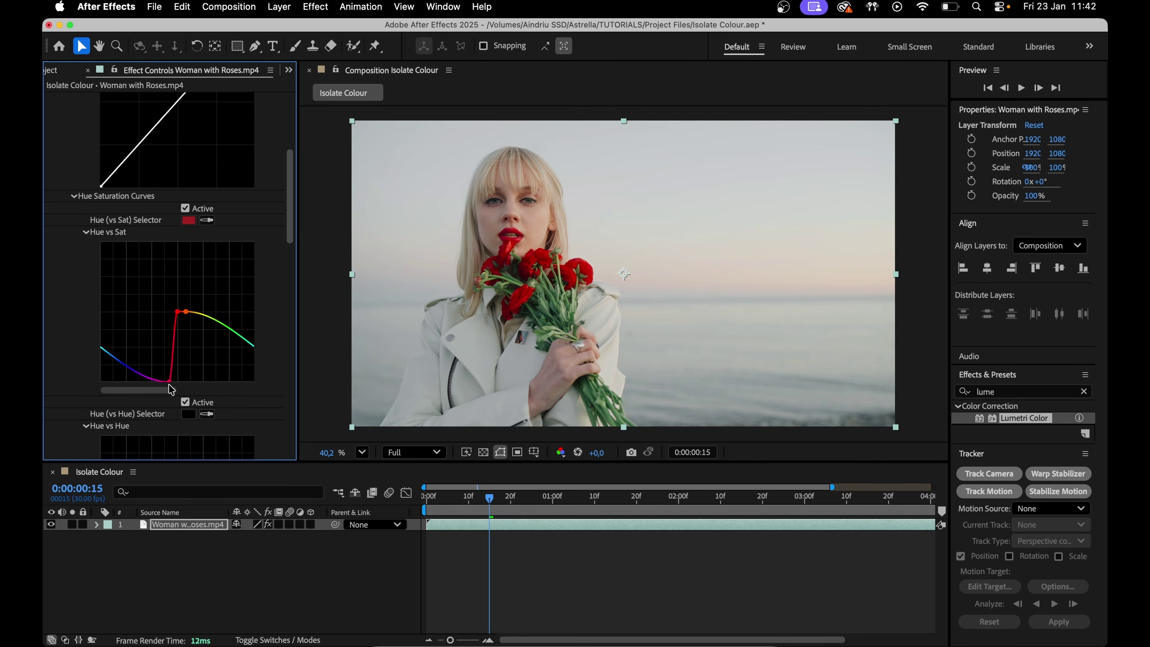
drag(186, 312, 185, 381)
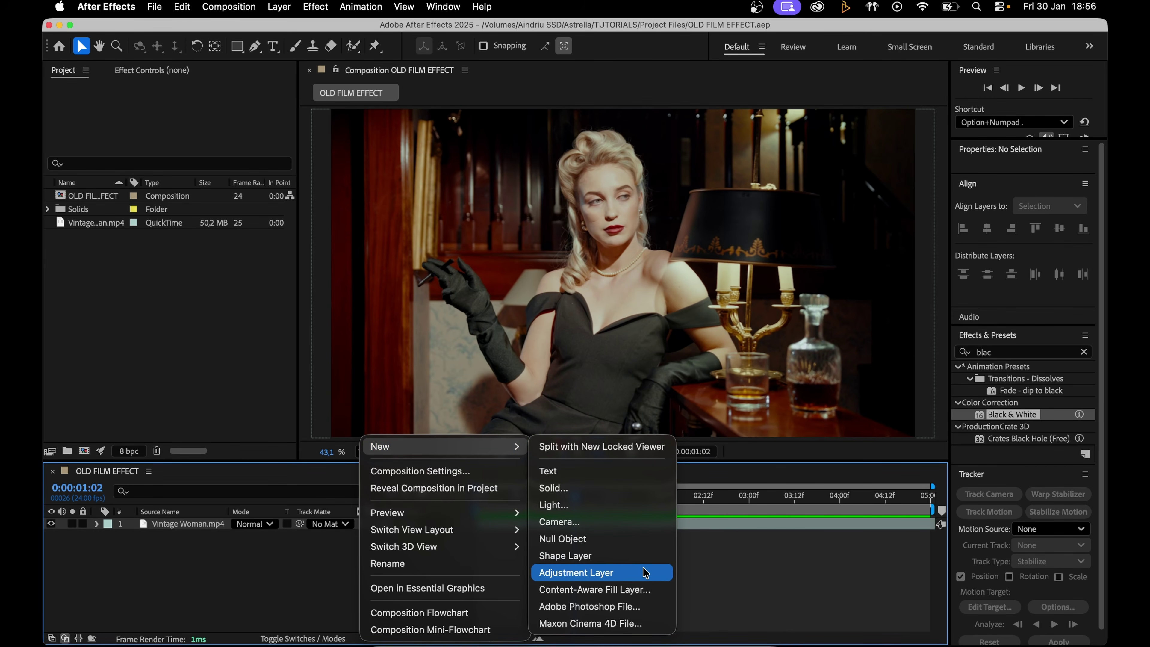
Step: Add an adjustment layer above the Vintage Woman clip with the Black & White effect, and create another adjustment layer on top
click(576, 572)
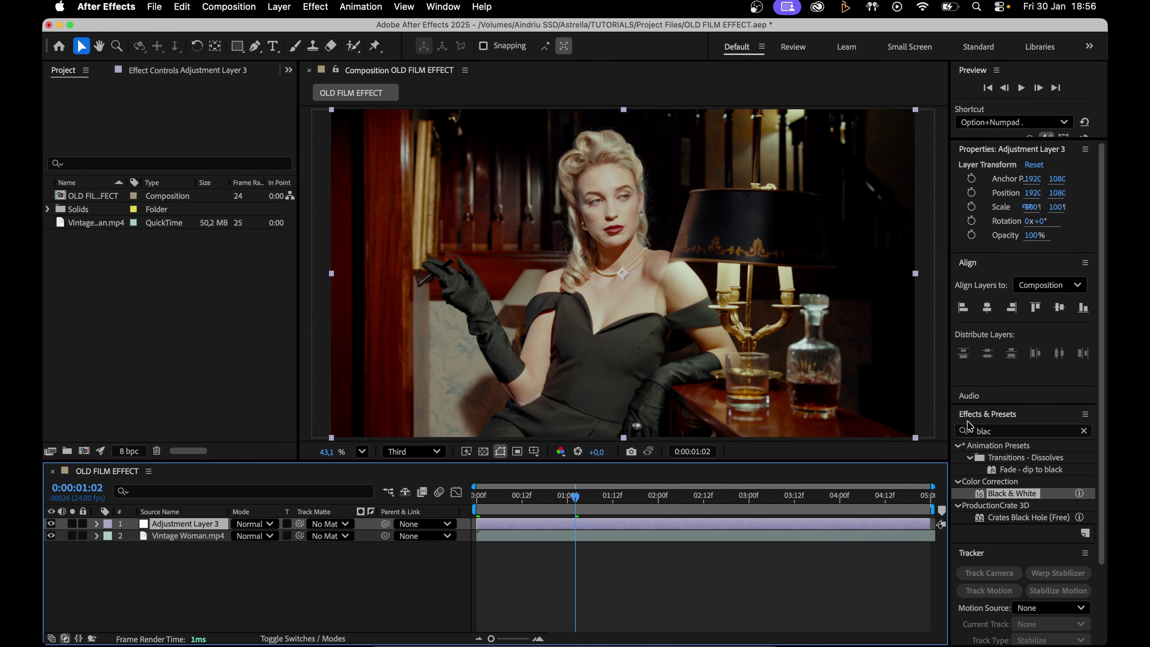
drag(1009, 493, 782, 522)
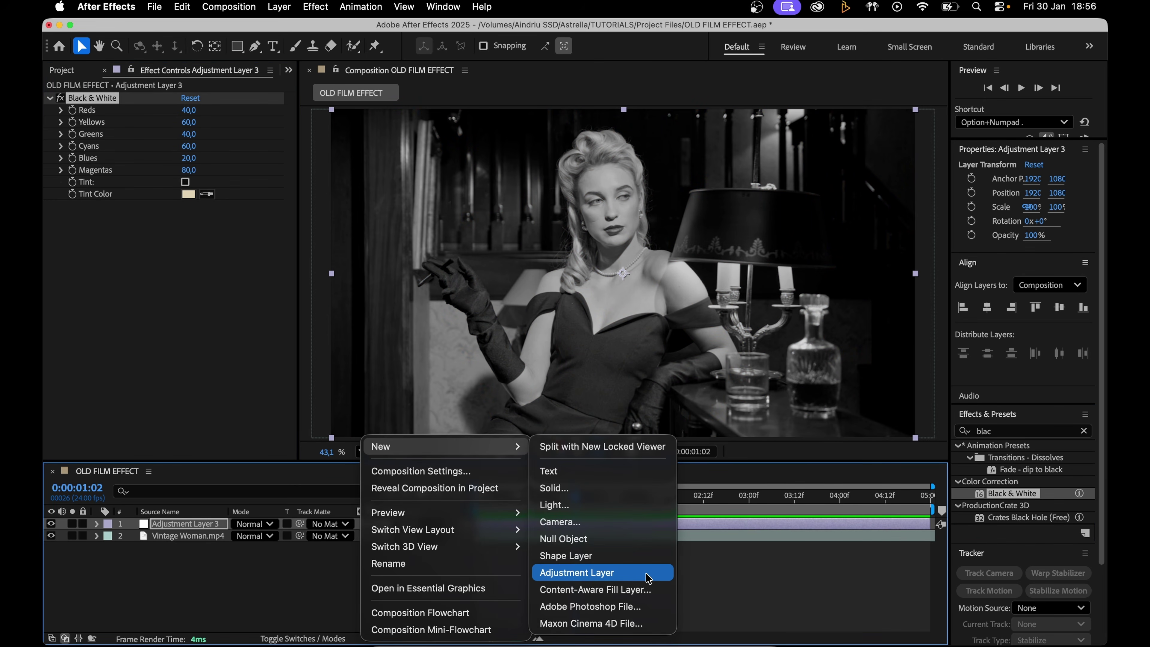
click(649, 574)
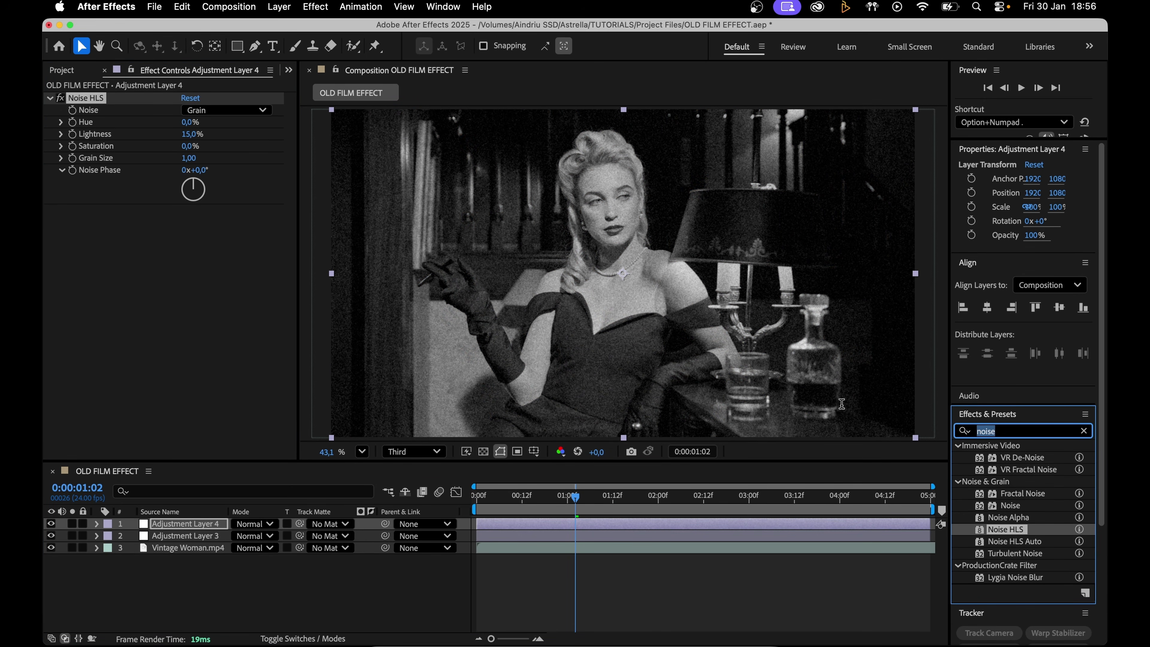
Step: Apply Fractal Noise to the topmost adjustment layer with Contrast 485 and Brightness -200
text(frac)
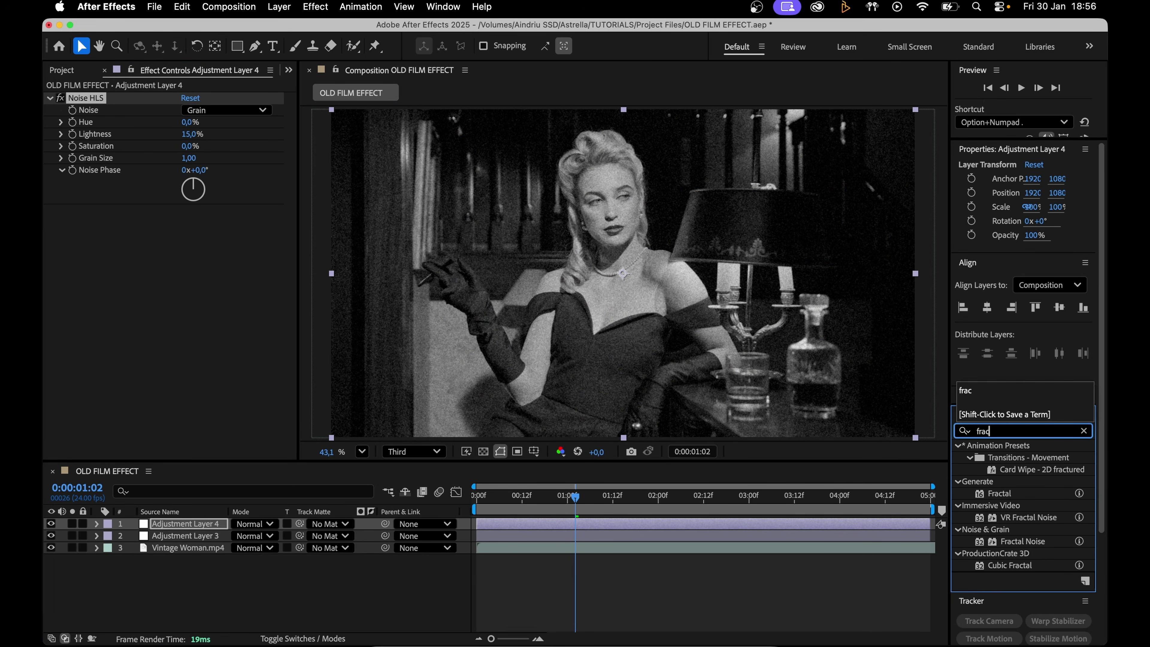
drag(1022, 540, 190, 261)
text(485)
key(Return)
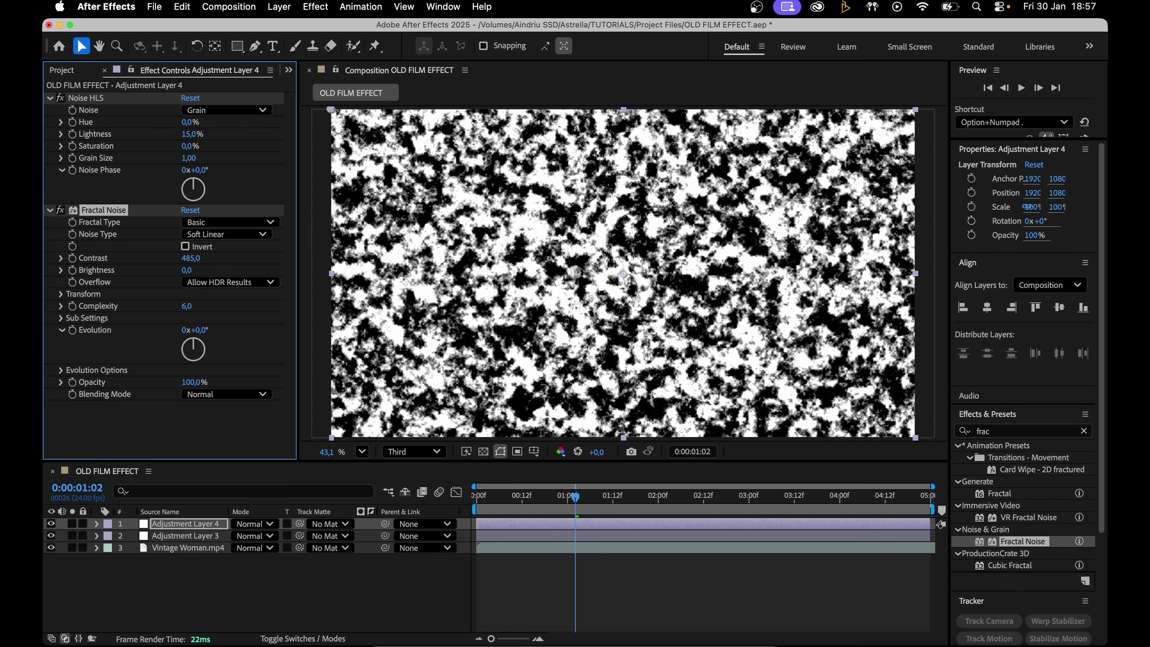
click(191, 270)
text(-200)
key(Return)
Step: Add the expression time*50 to the Random Seed in Fractal Noise's Evolution Options and scrub the timeline to check the flicker
click(61, 370)
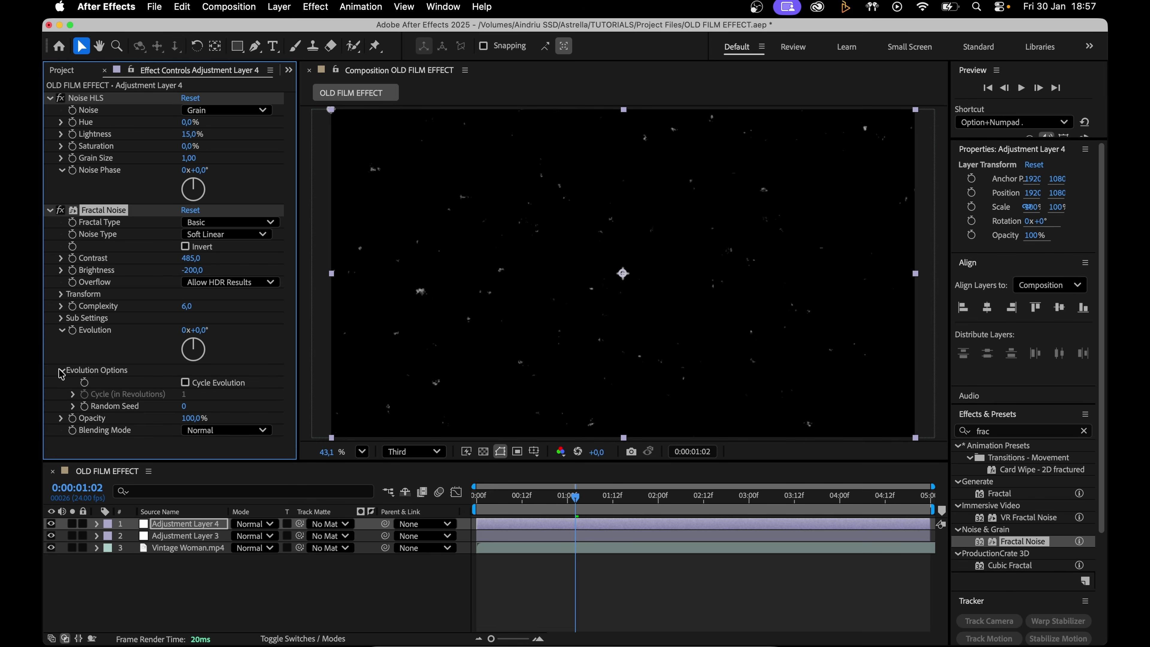
alt+click(85, 407)
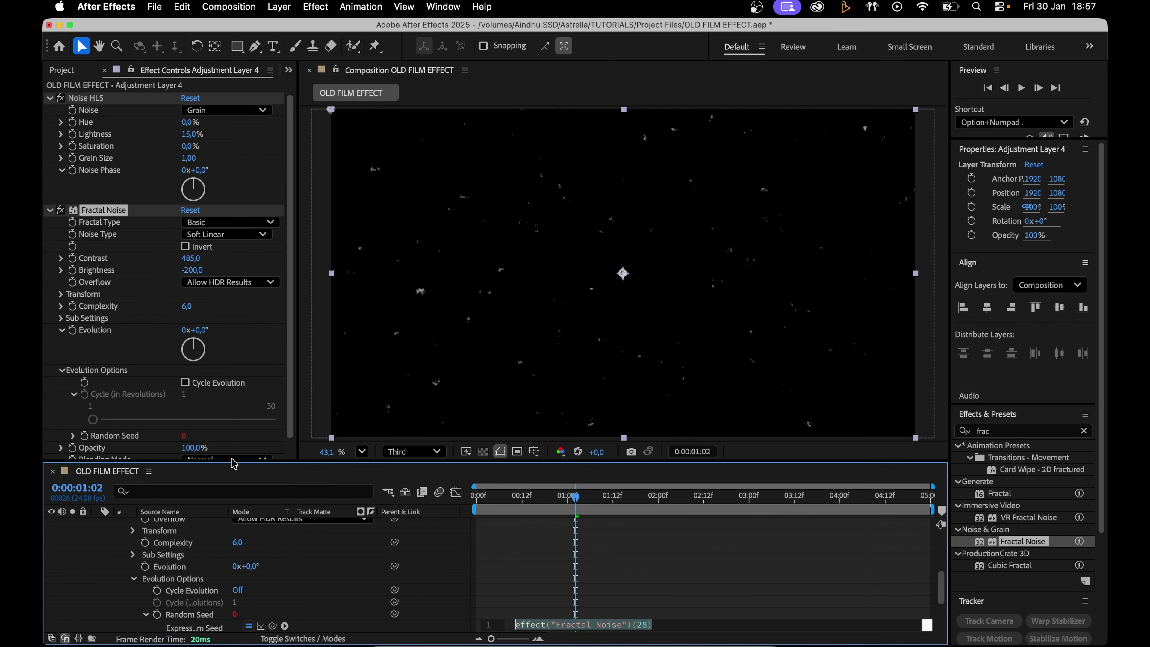
text(time*50)
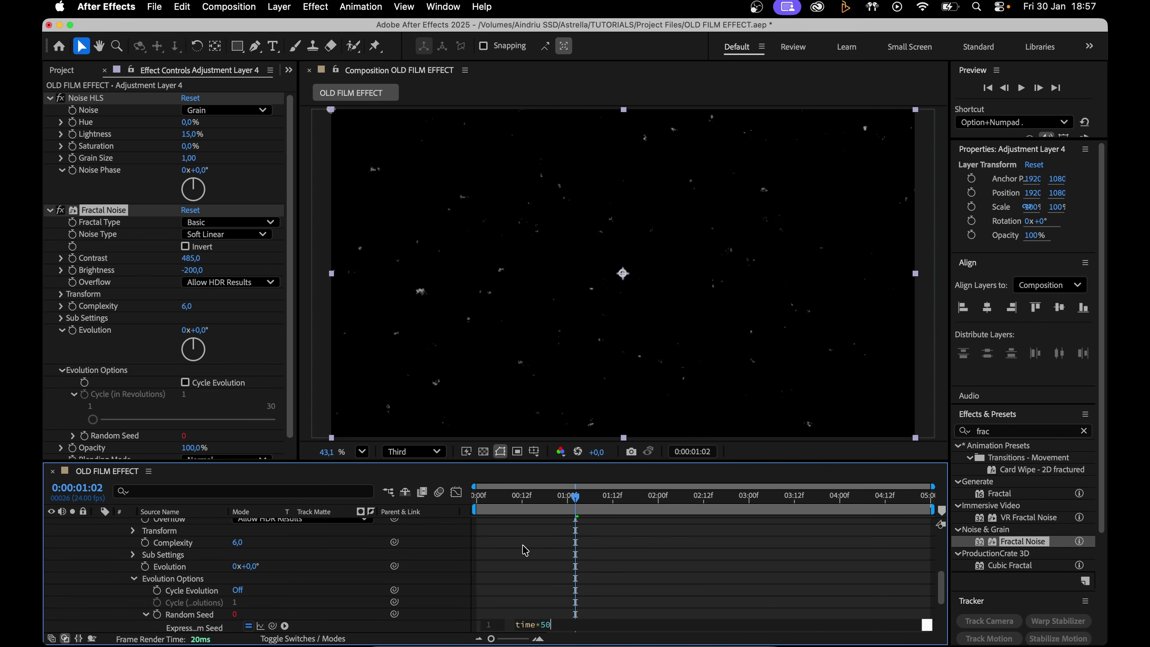
click(525, 551)
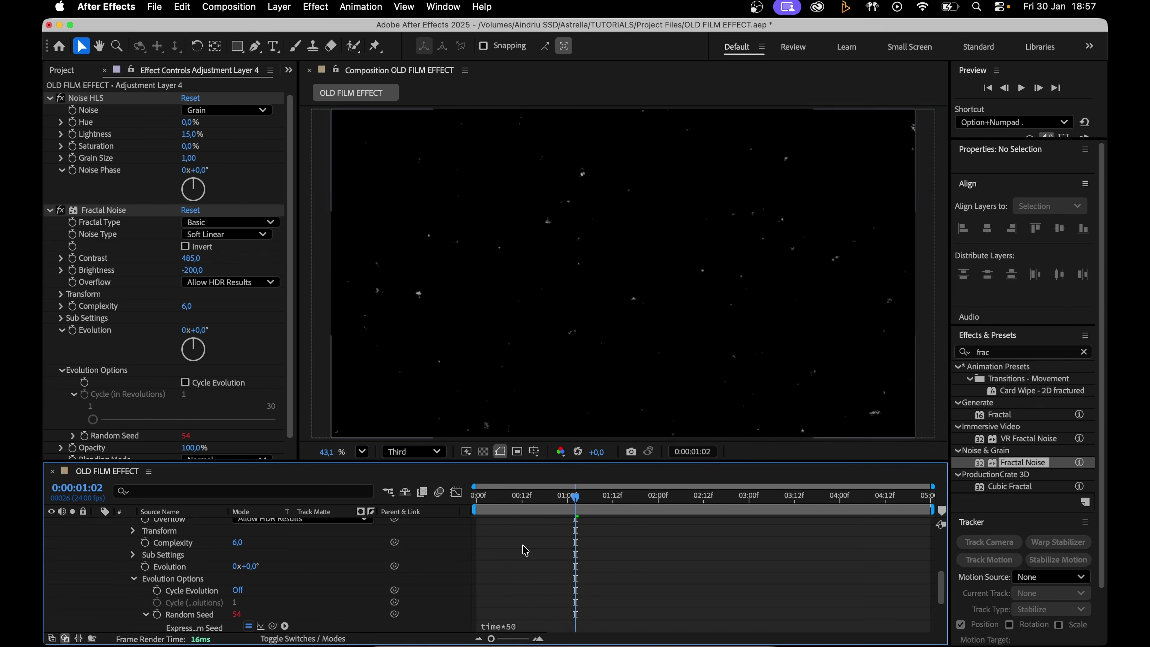
drag(526, 495, 556, 495)
Step: Set the blending mode of the Fractal Noise adjustment layer to Screen
scroll(282, 581, up, 5)
click(270, 524)
scroll(308, 616, down, 3)
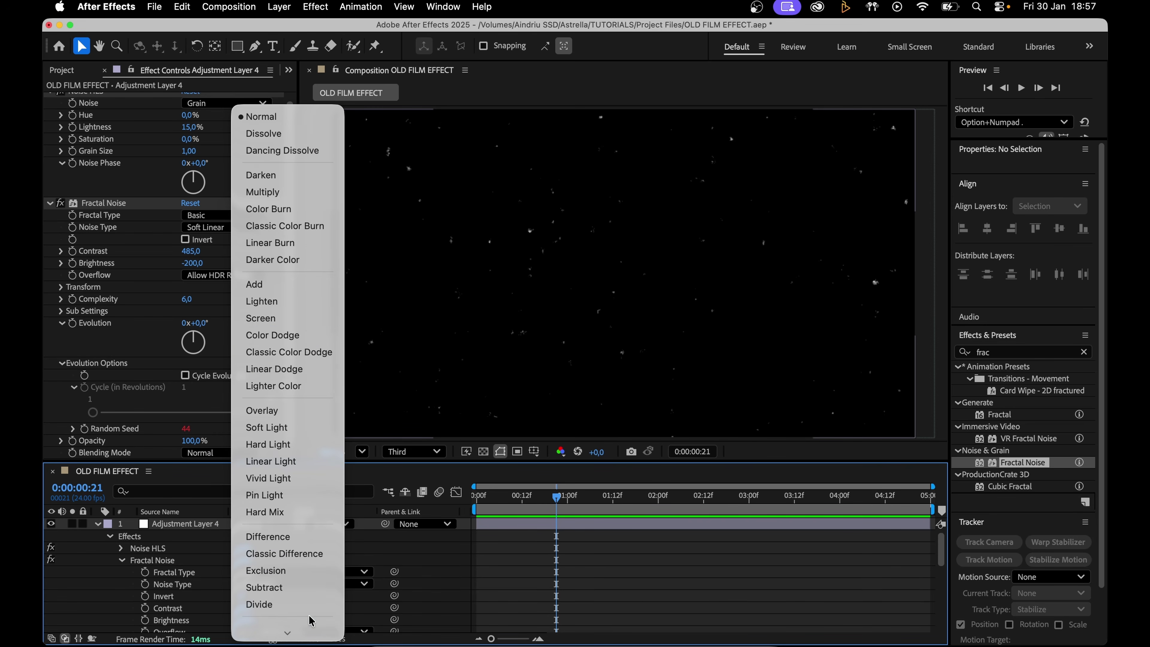
click(308, 318)
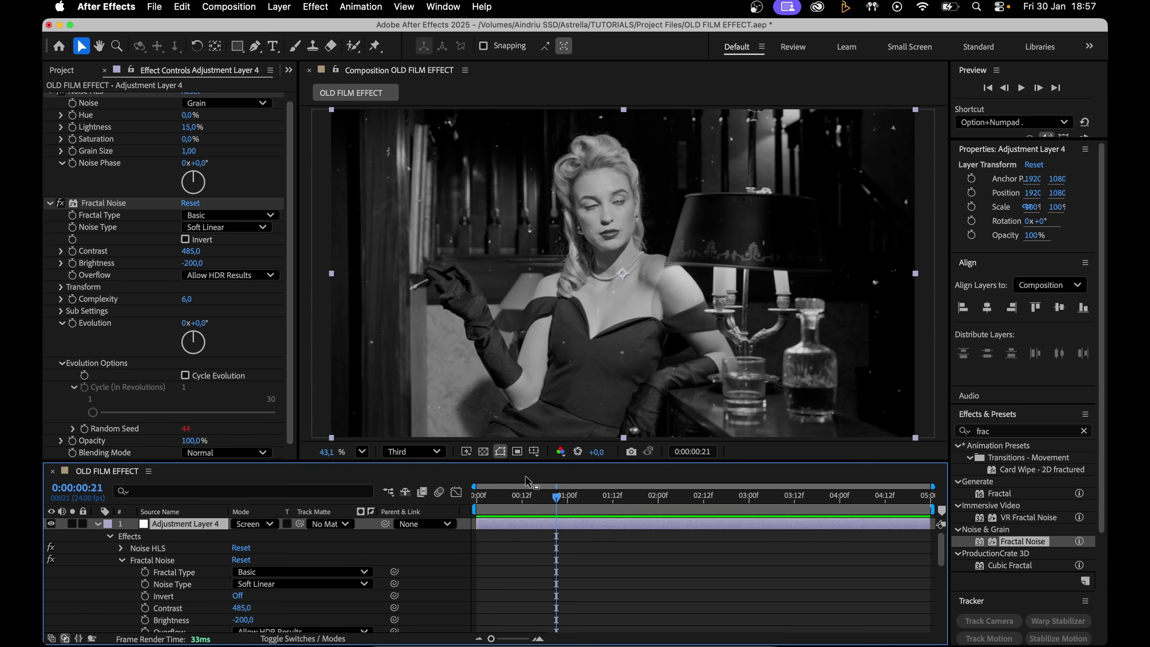
Step: Search the effects for noise and apply Noise HLS Auto to the Fractal Noise adjustment layer
click(1009, 351)
text(noise)
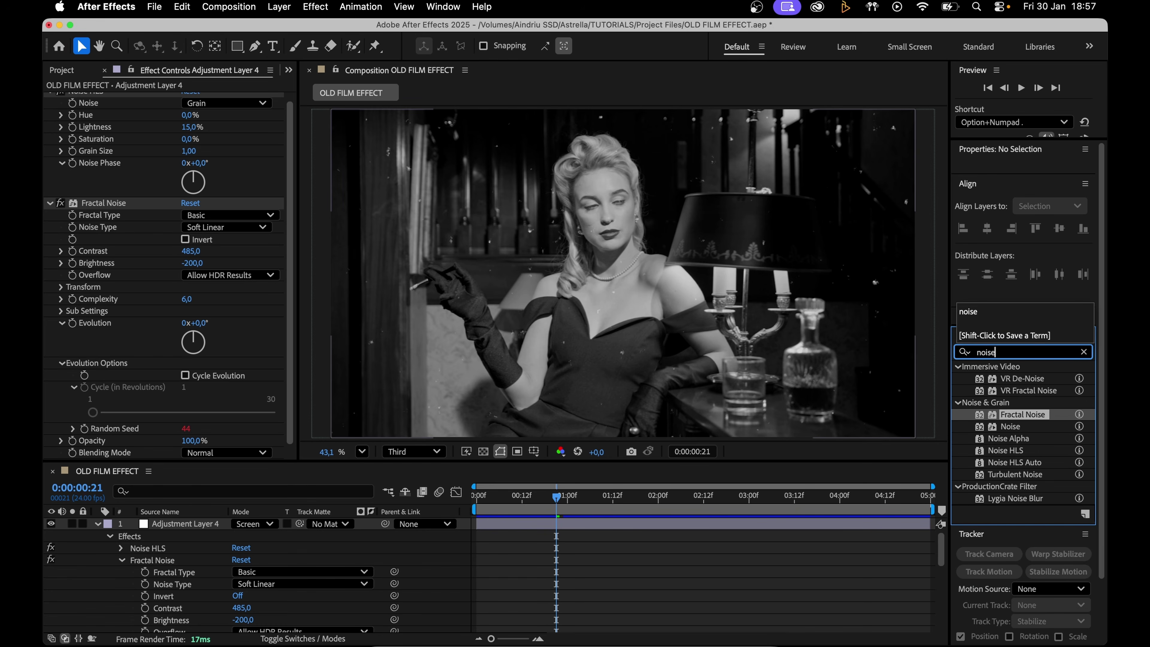
drag(1010, 462, 190, 425)
click(188, 429)
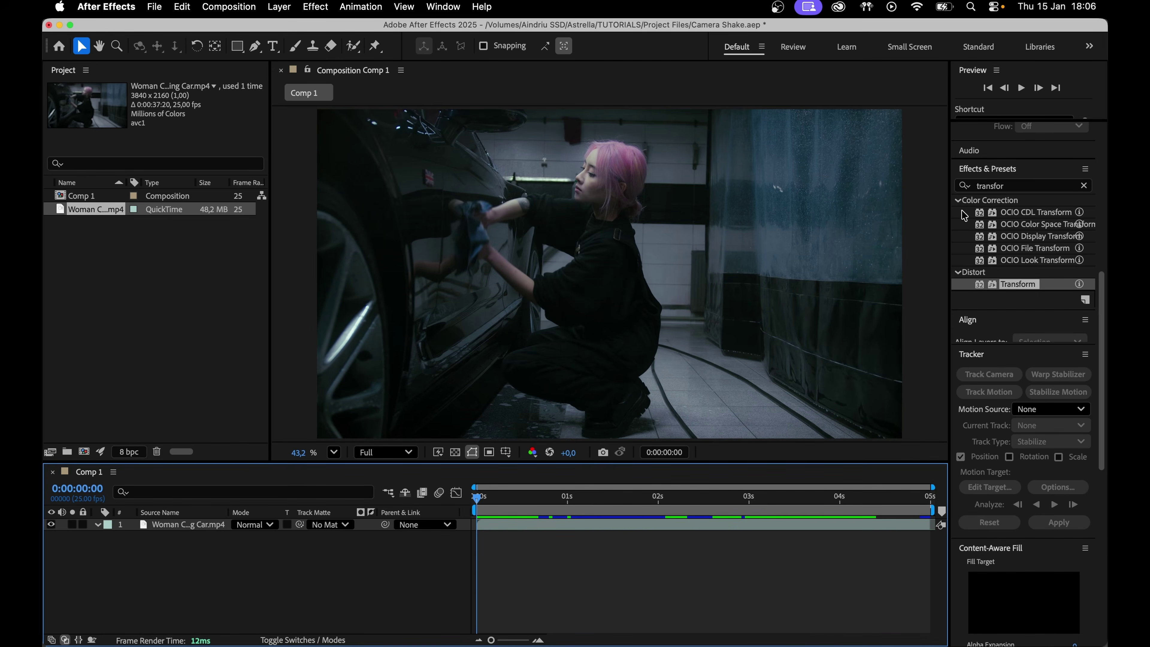
Step: Apply the Wiggle - position preset to the Woman Cleaning Car clip and scrub to 0:00:00:08 to check the movement
click(1006, 191)
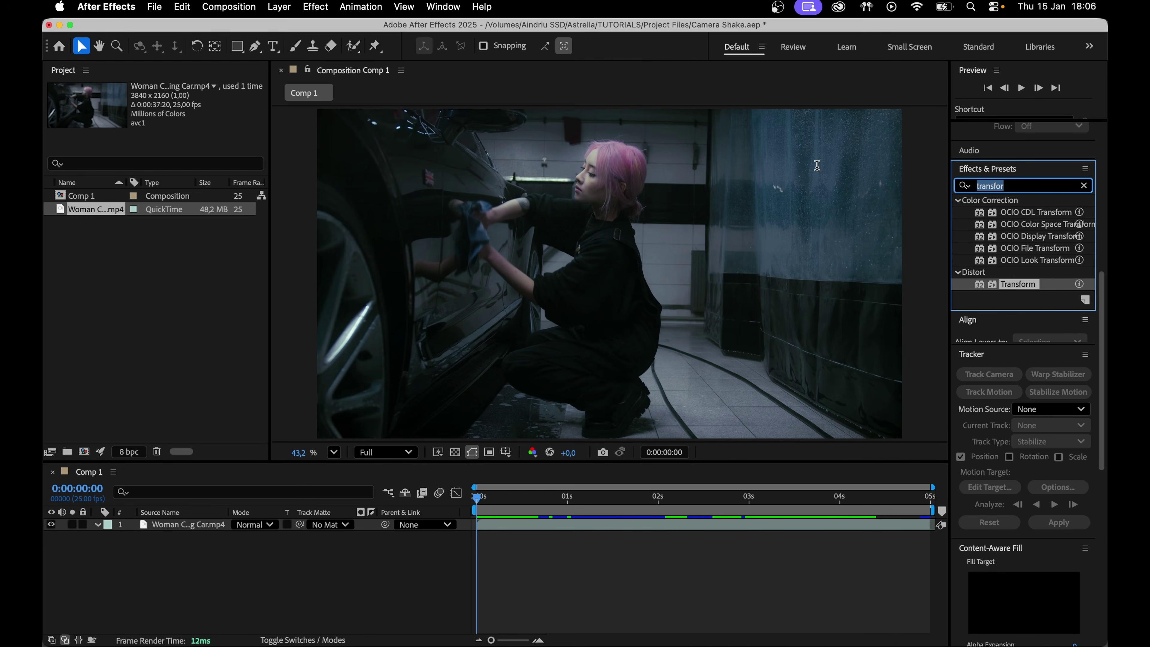
text(wiggle)
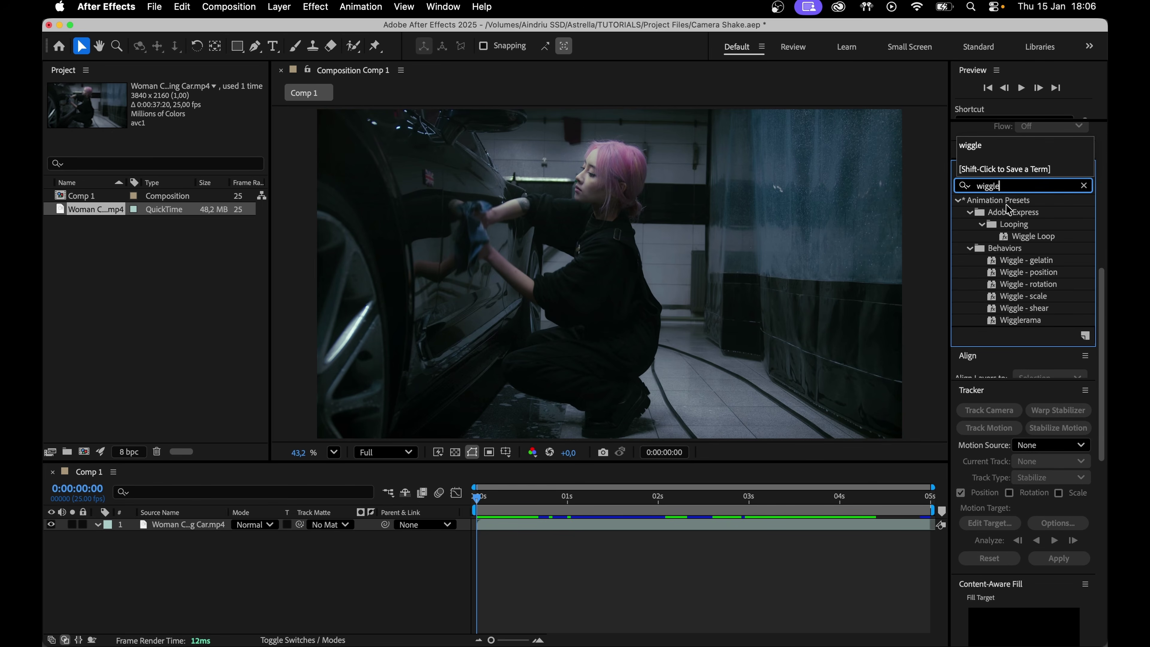
click(1027, 273)
drag(1029, 279, 667, 525)
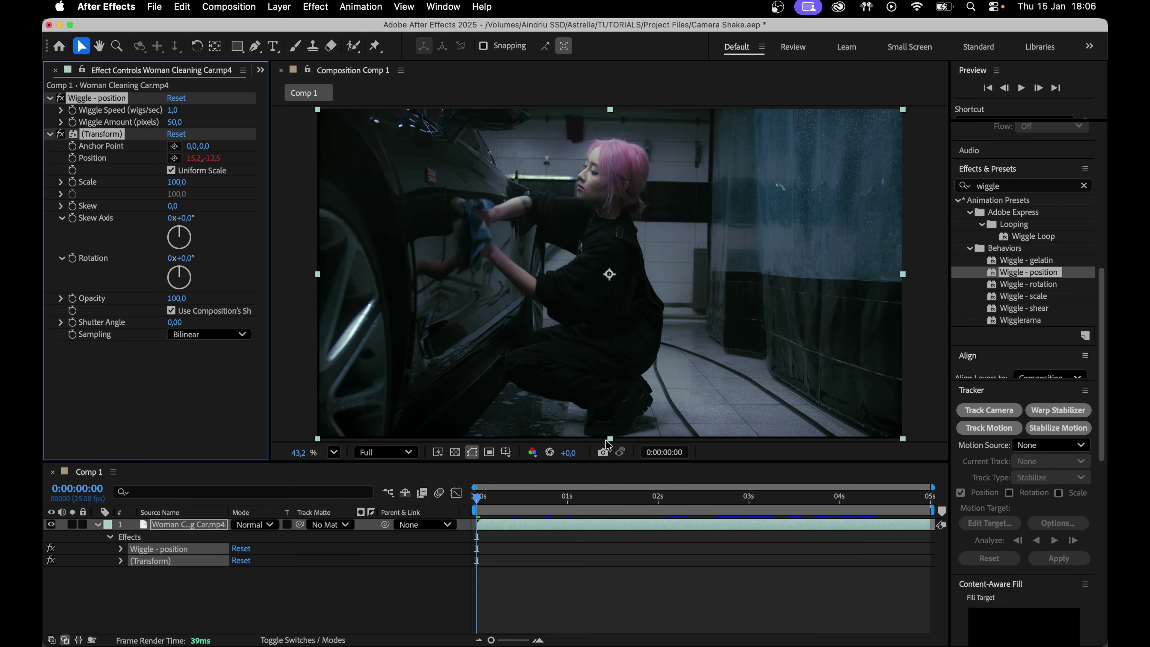
mouse_move(498, 497)
mouse_down()
mouse_move(695, 497)
mouse_move(506, 496)
mouse_up()
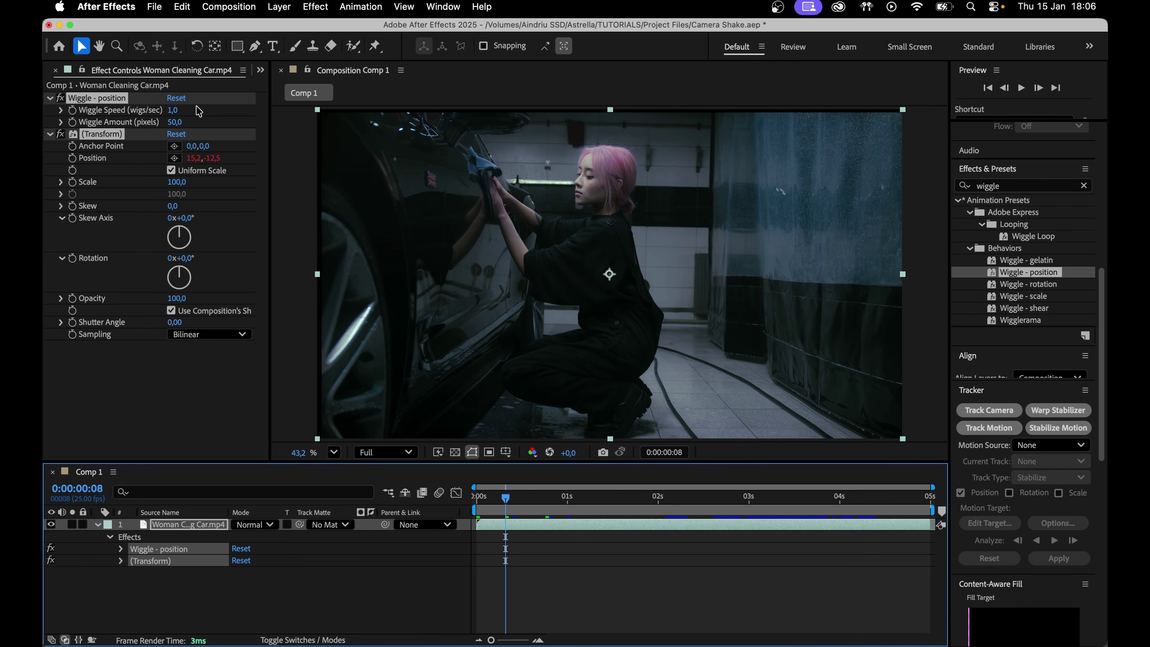
Step: Set the clip's Wiggle Speed to 2 and Wiggle Amount to 80 pixels, and preview the shake
click(174, 110)
text(1)
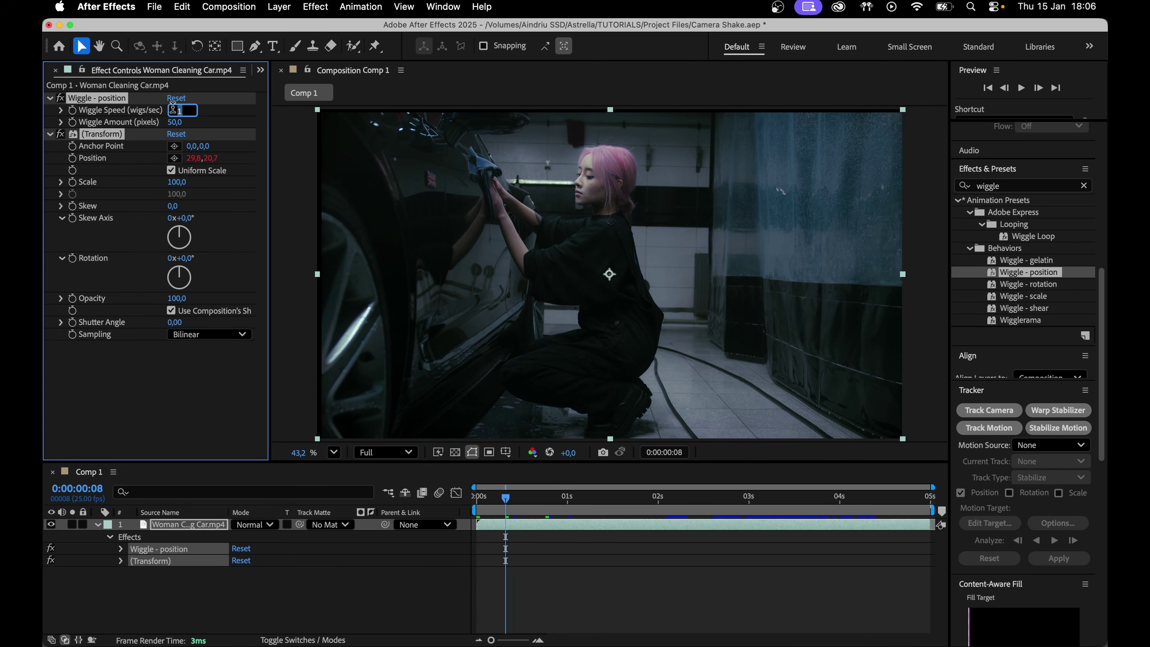
click(174, 123)
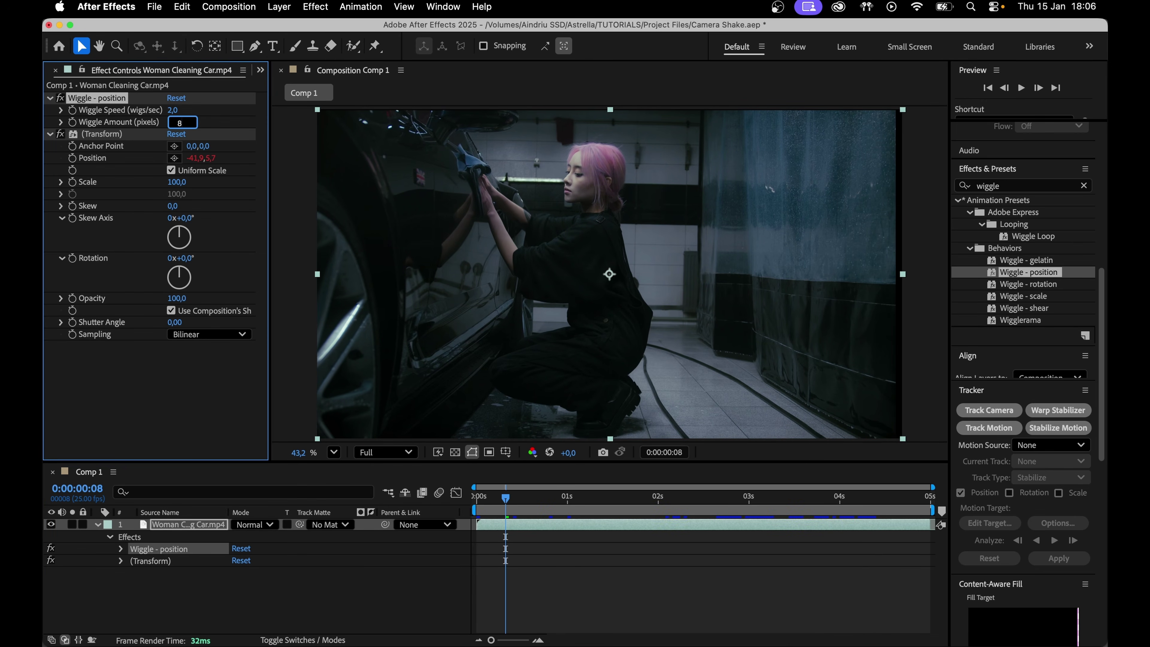
key(Return)
key(space)
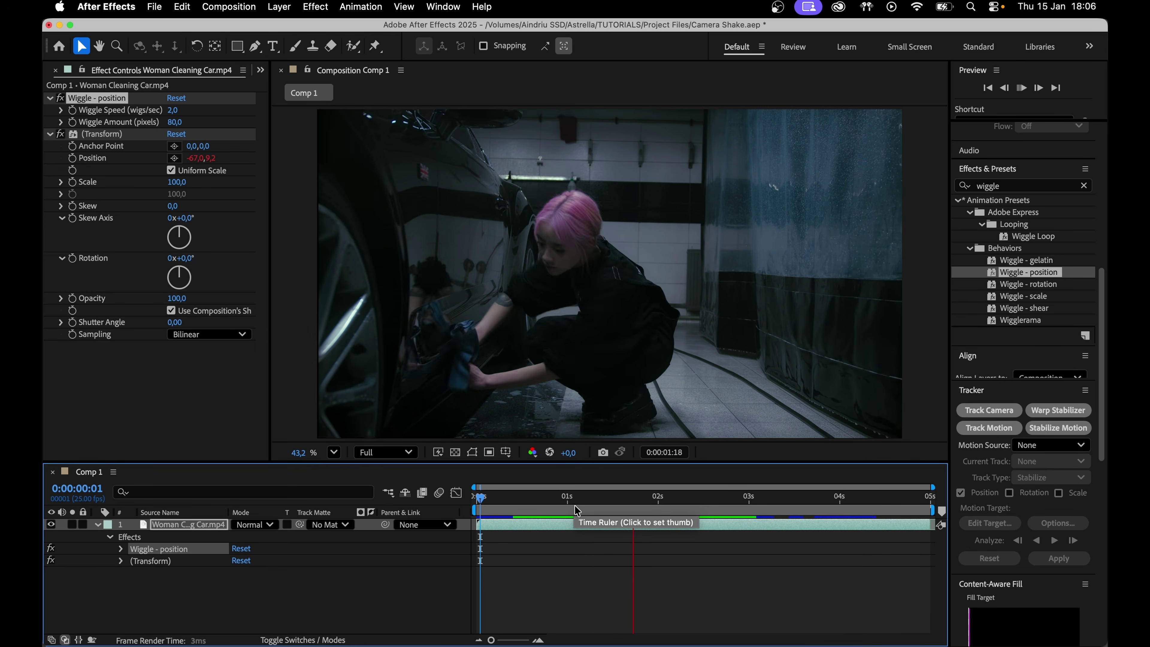
Step: Set the Wiggle Amount to 50 pixels and the Wiggle Speed to 1, and preview the shake
click(176, 122)
text(50)
key(Return)
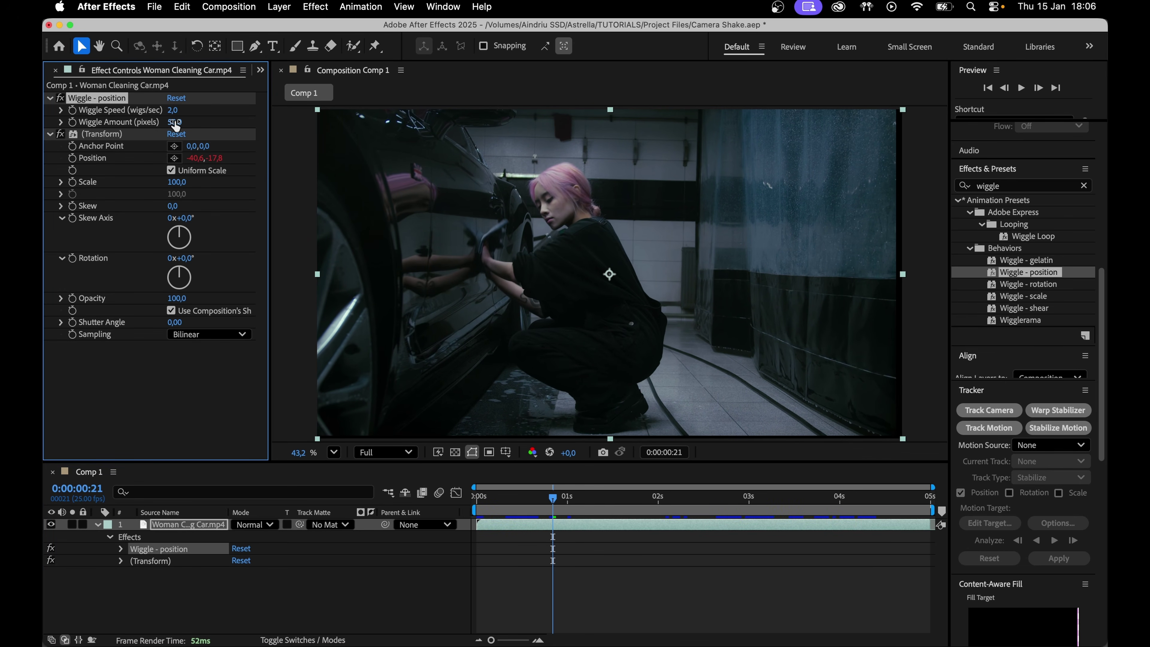
click(172, 110)
text(1)
key(Return)
key(space)
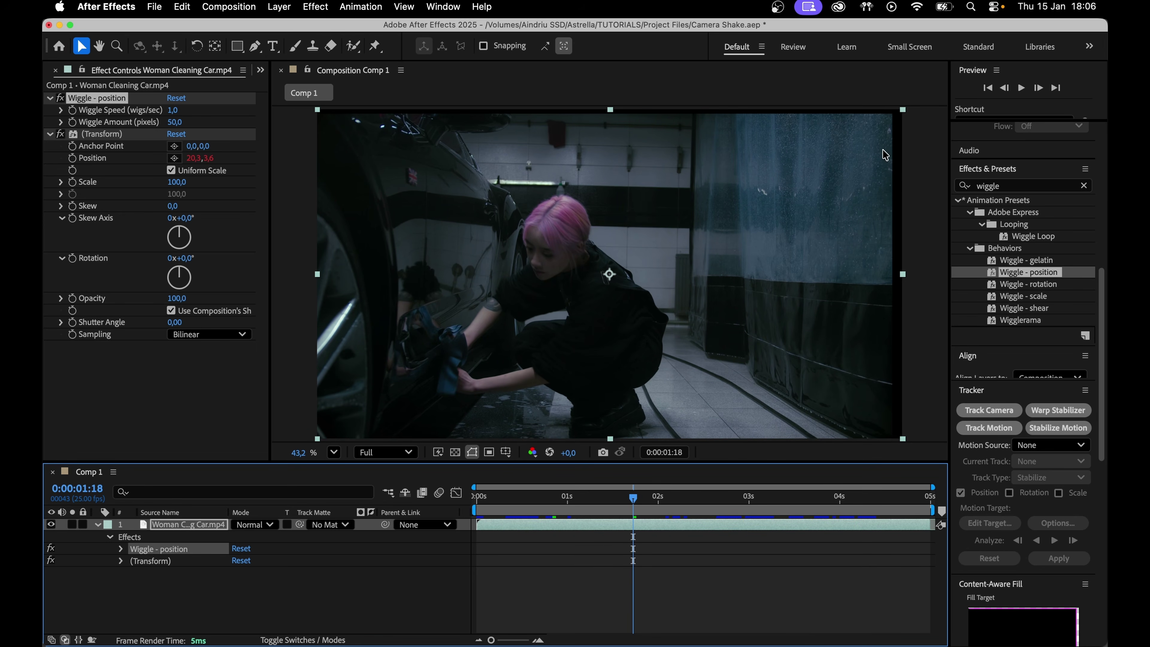
Step: Apply a separate Transform effect to the car clip, set its Scale to 107, and scrub the timeline to check the frame edges
double_click(1021, 184)
text(trans)
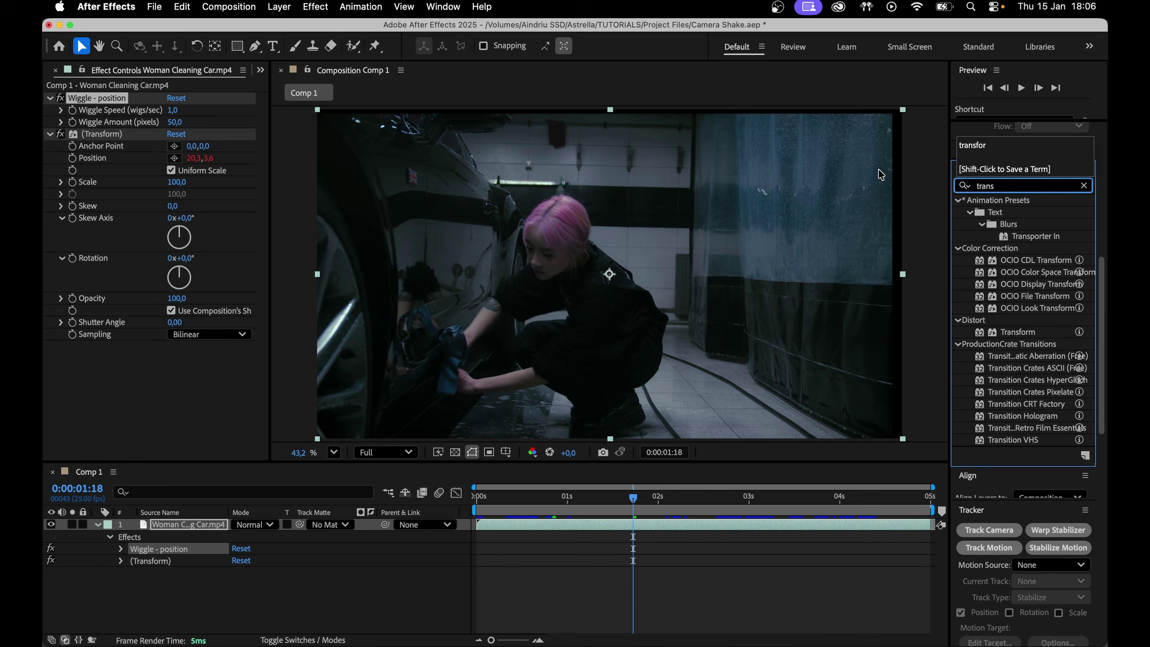
double_click(1018, 332)
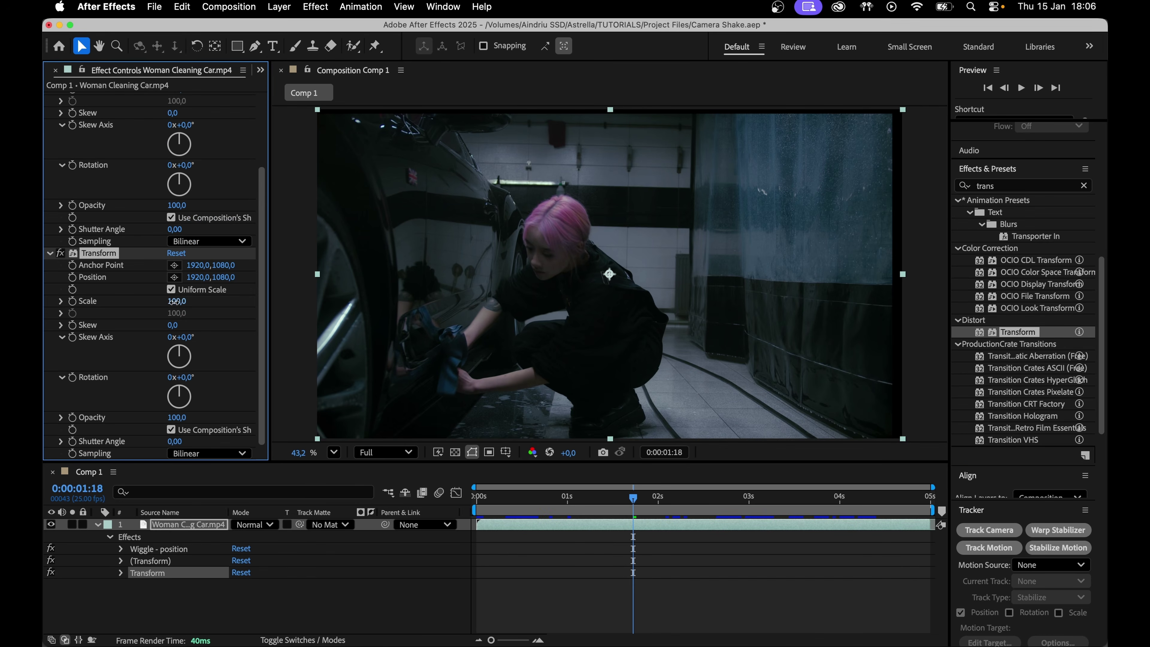
drag(177, 301, 173, 301)
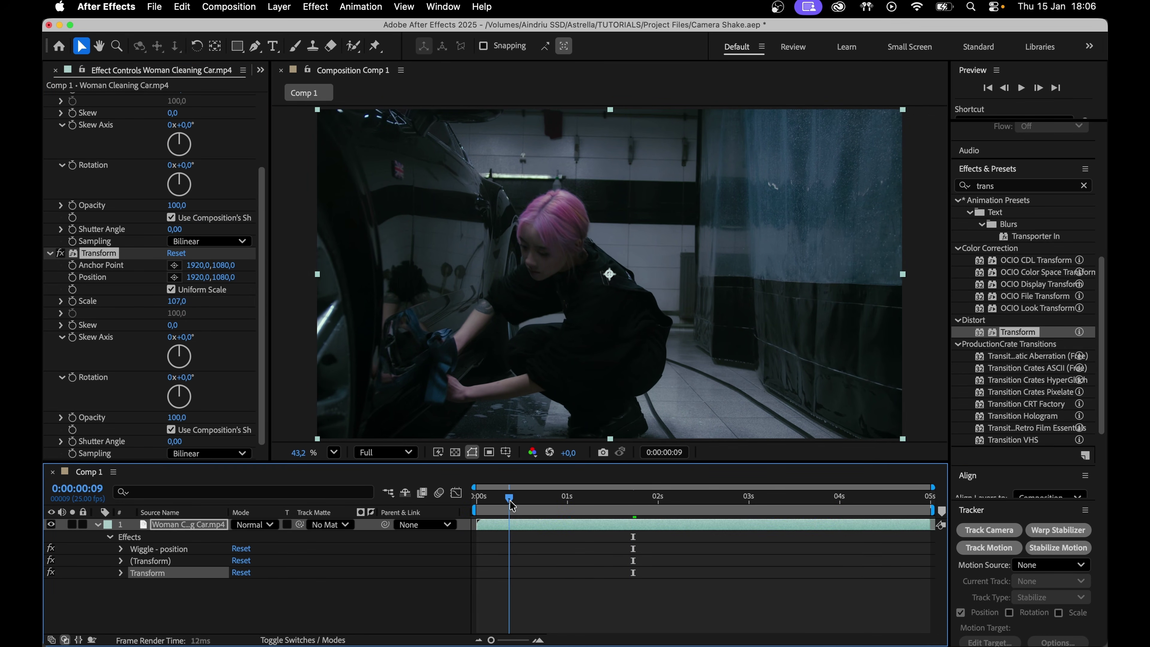
drag(633, 498, 471, 503)
click(691, 502)
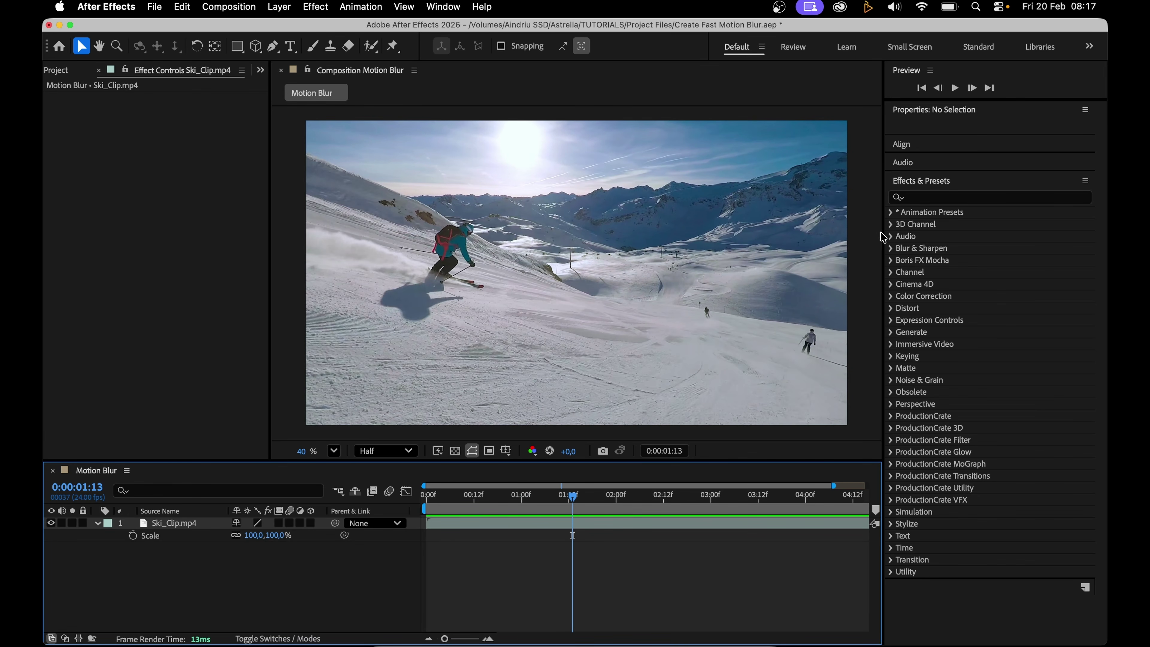
Step: Apply CC Force Motion Blur to Ski_Clip.mp4 and raise its Shutter Angle to 713
click(928, 198)
text(force)
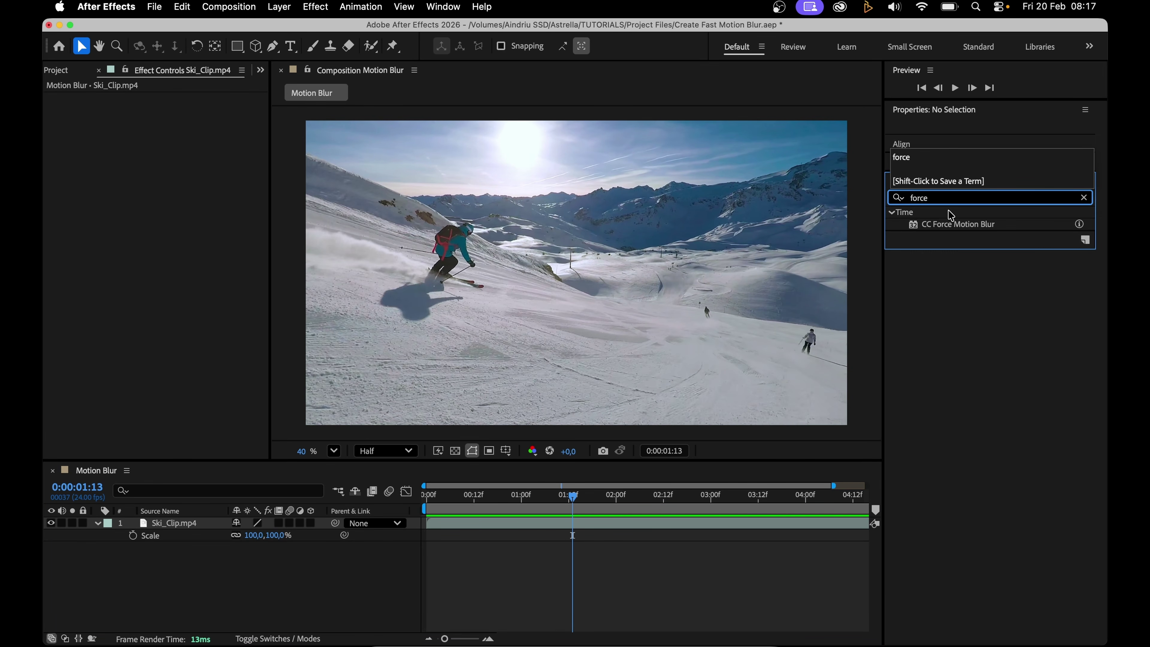
drag(951, 216, 624, 529)
drag(175, 133, 275, 133)
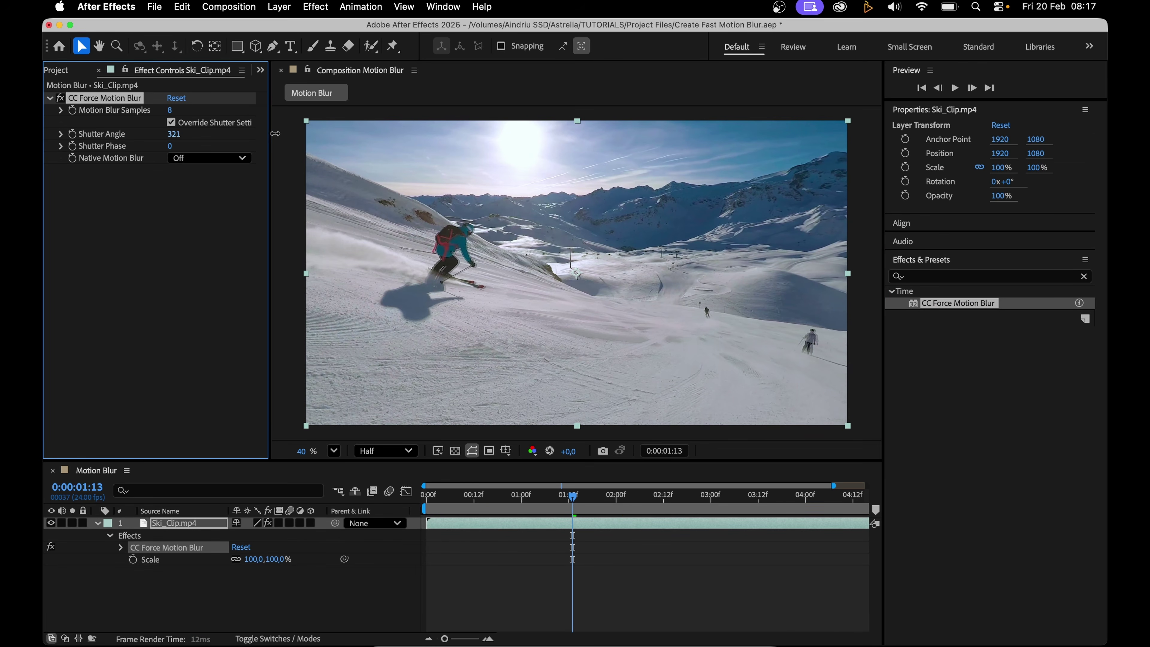
drag(362, 129, 536, 118)
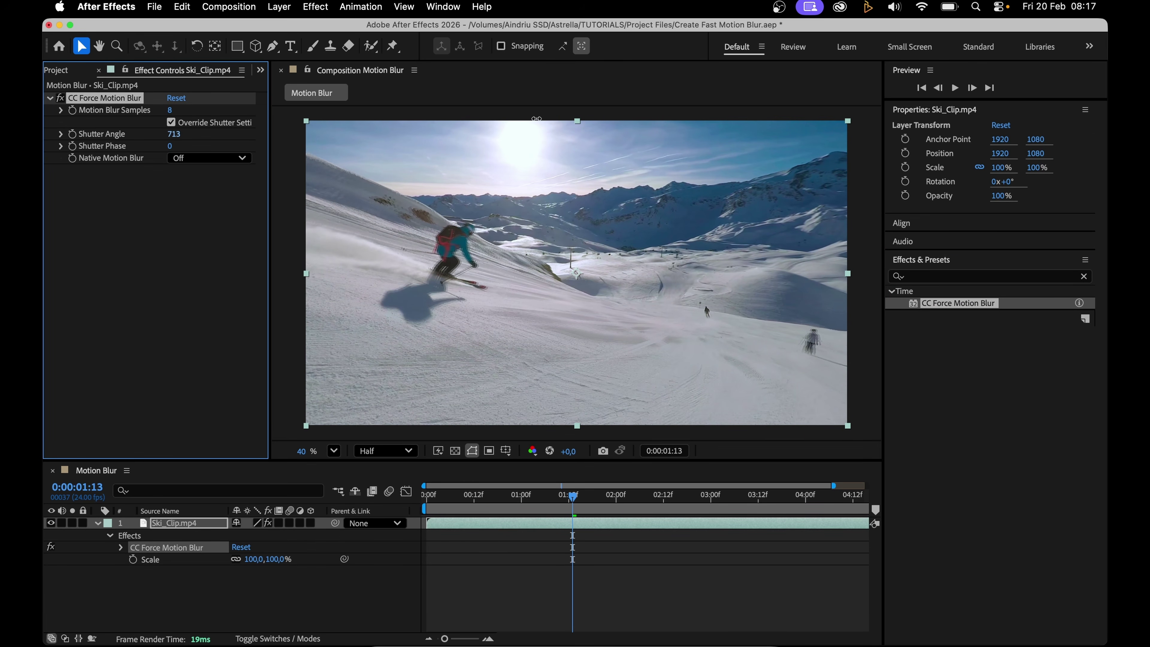
Step: Enable motion blur for the Ski_Clip.mp4 layer and preview the playback
click(292, 523)
click(290, 523)
key(space)
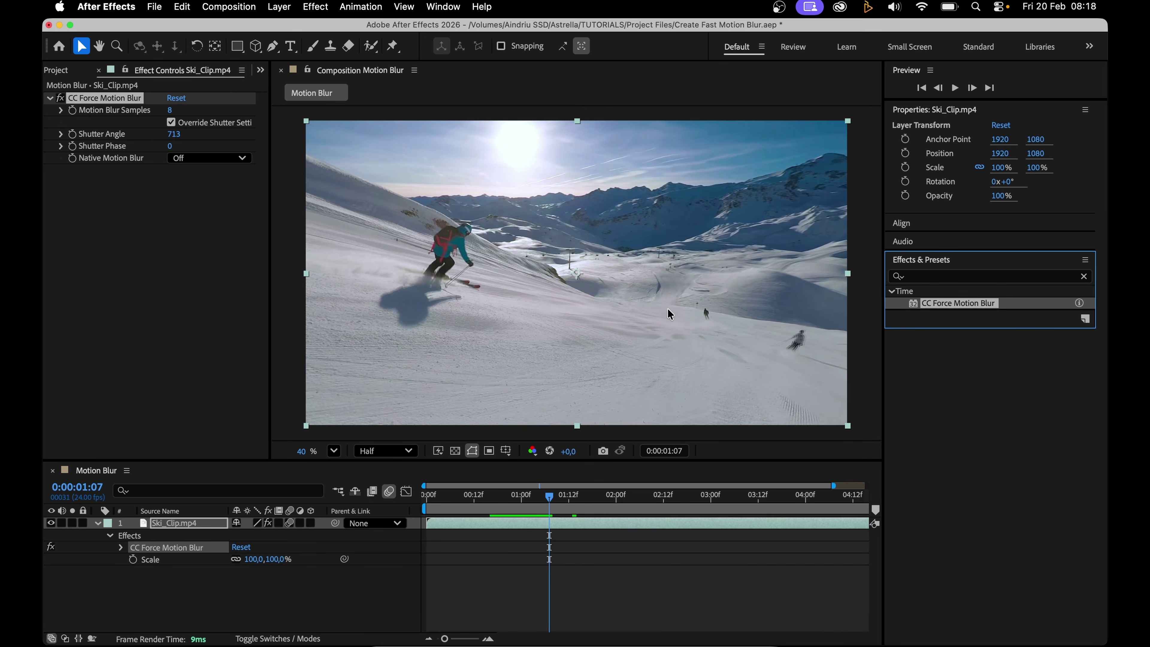
Step: Search the effects for wiggle and apply the Wiggle - position preset to Ski_Clip.mp4
click(1084, 276)
click(967, 276)
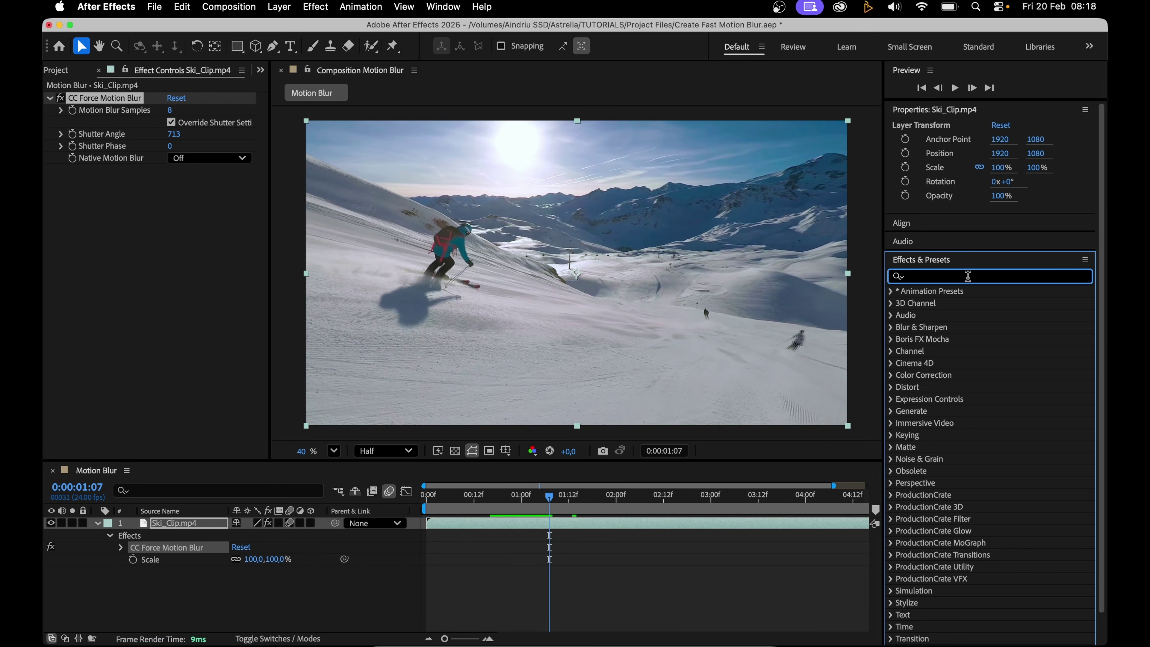
text(wiggle)
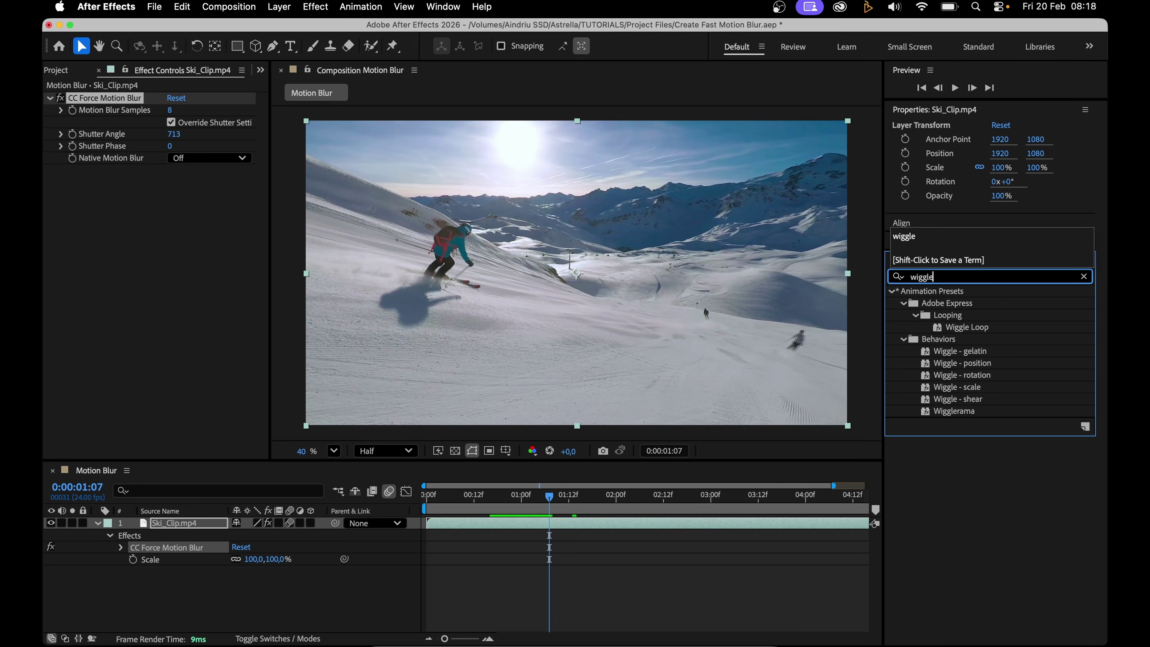
drag(973, 369, 851, 407)
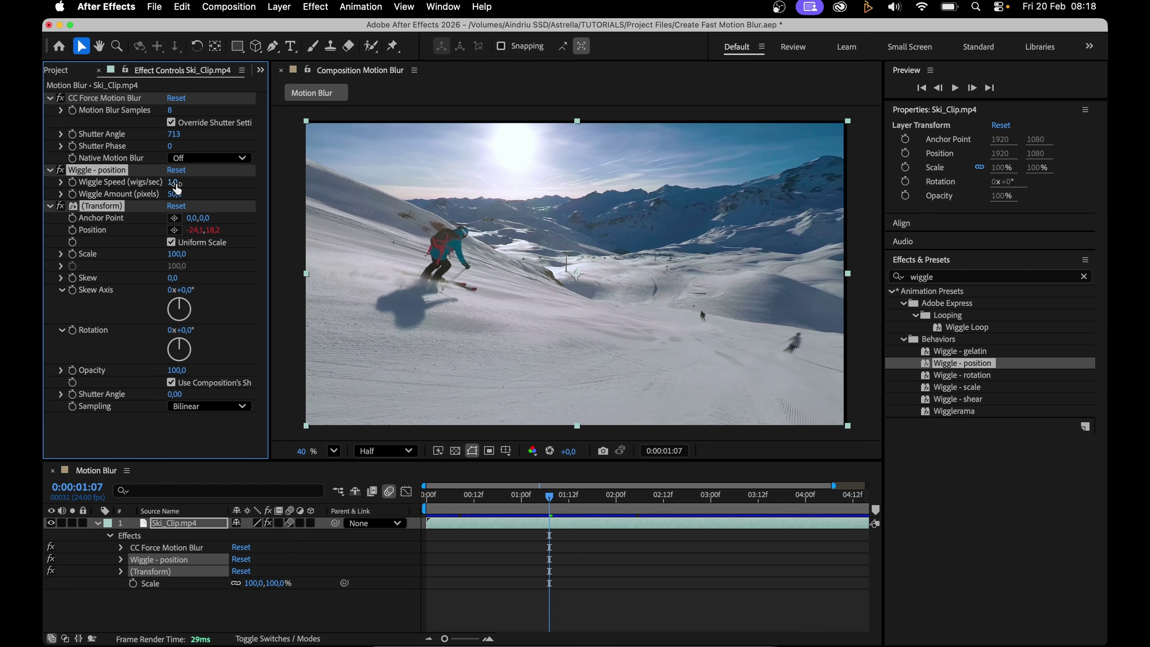
Step: Set the Wiggle - position effect's Wiggle Speed to 3 and Wiggle Amount to 120 pixels
click(176, 182)
text(3)
key(Return)
click(173, 195)
text(12)
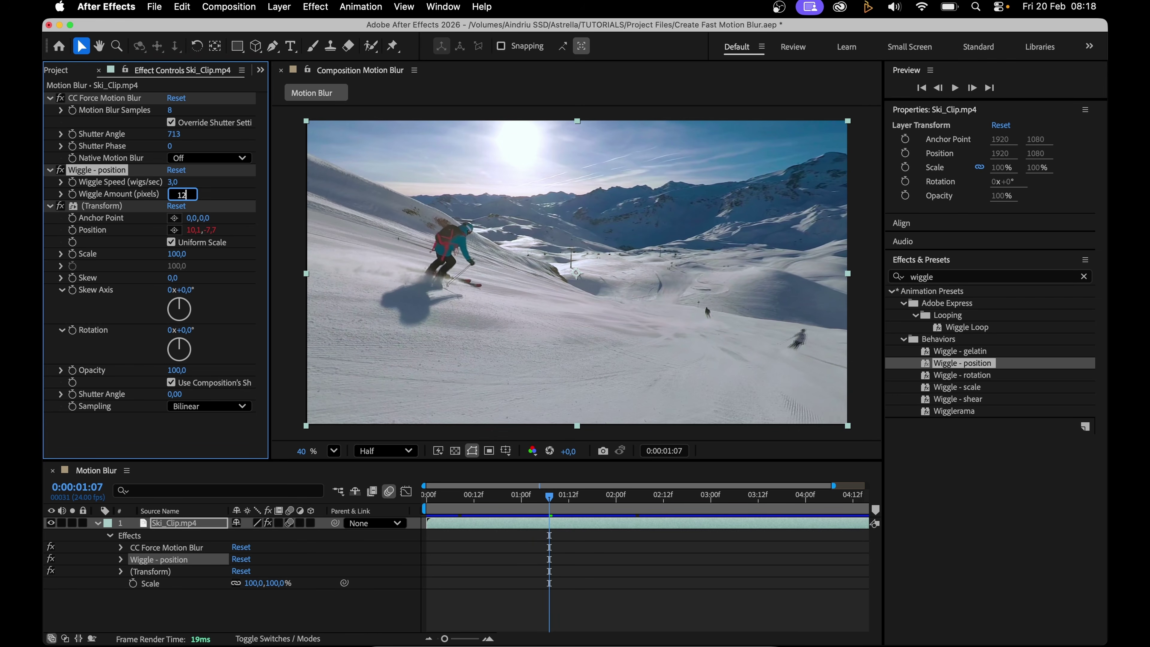
text(0)
key(Return)
Step: Scale the Ski_Clip.mp4 layer to 107% and preview the playback from 0:00:00:13
click(192, 523)
key(s)
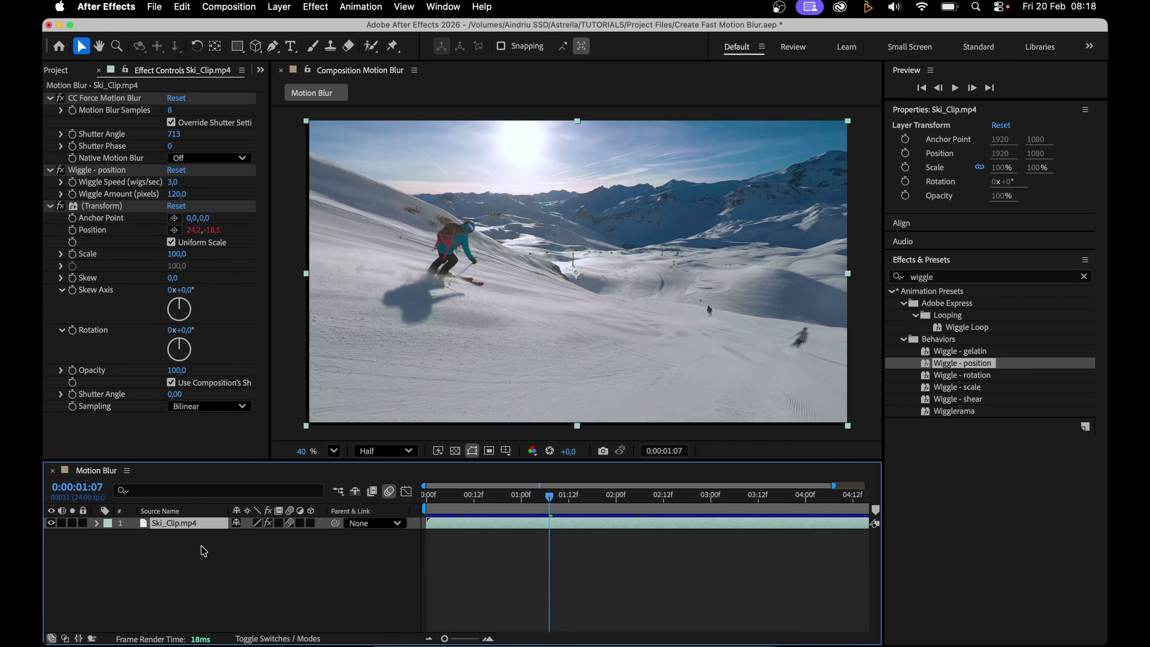
drag(251, 535, 253, 535)
click(478, 495)
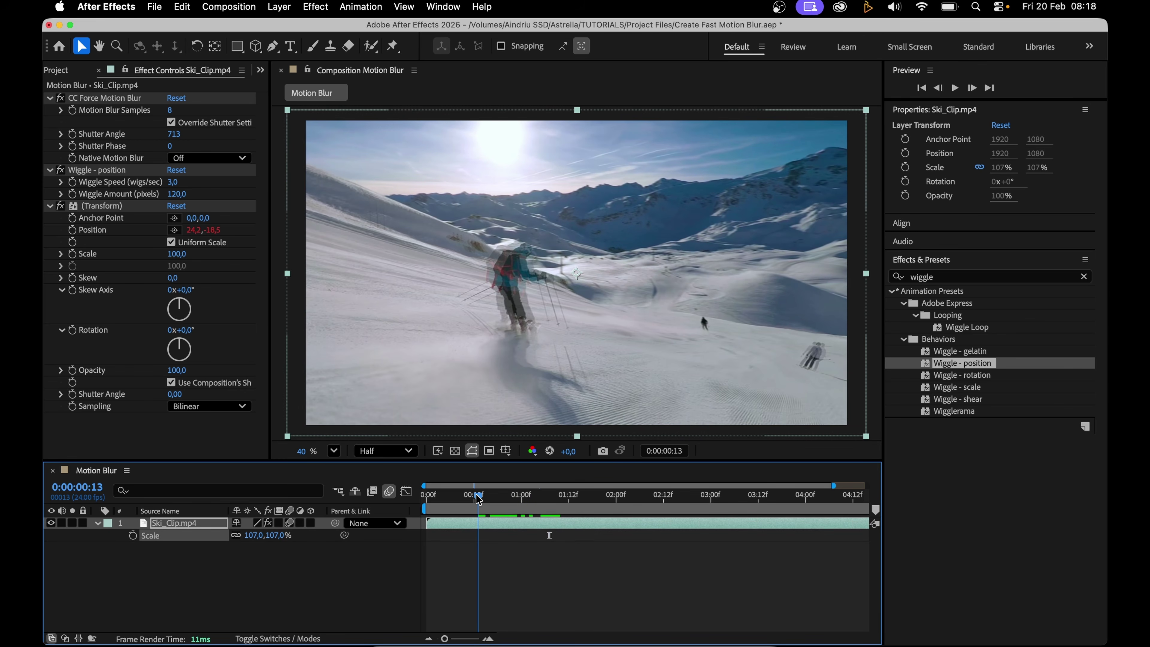
key(space)
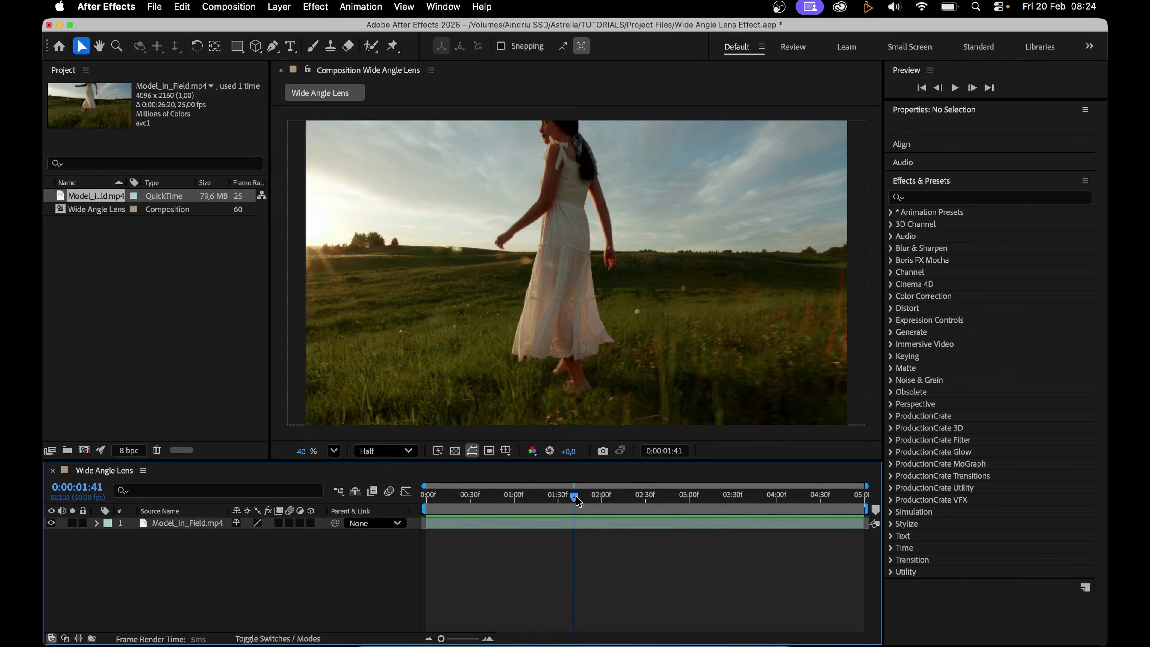
Step: Search the effects for "opt" and apply Optics Compensation to the Model_in_Field.mp4 layer
click(946, 199)
text(op)
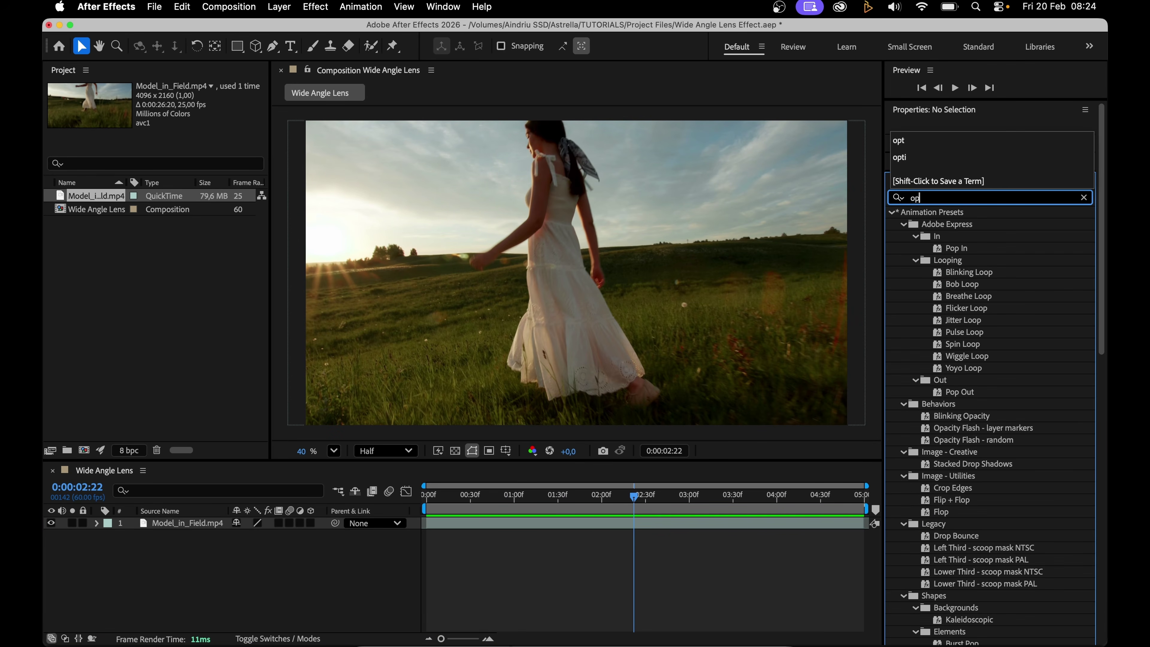
text(t)
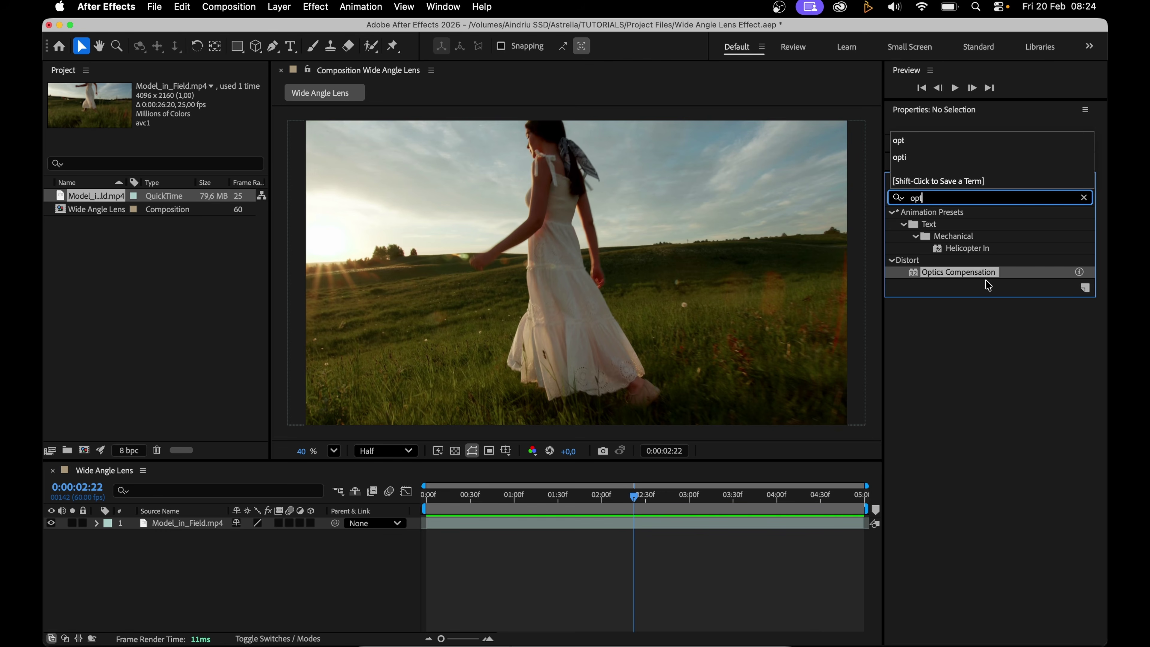
drag(975, 278, 636, 527)
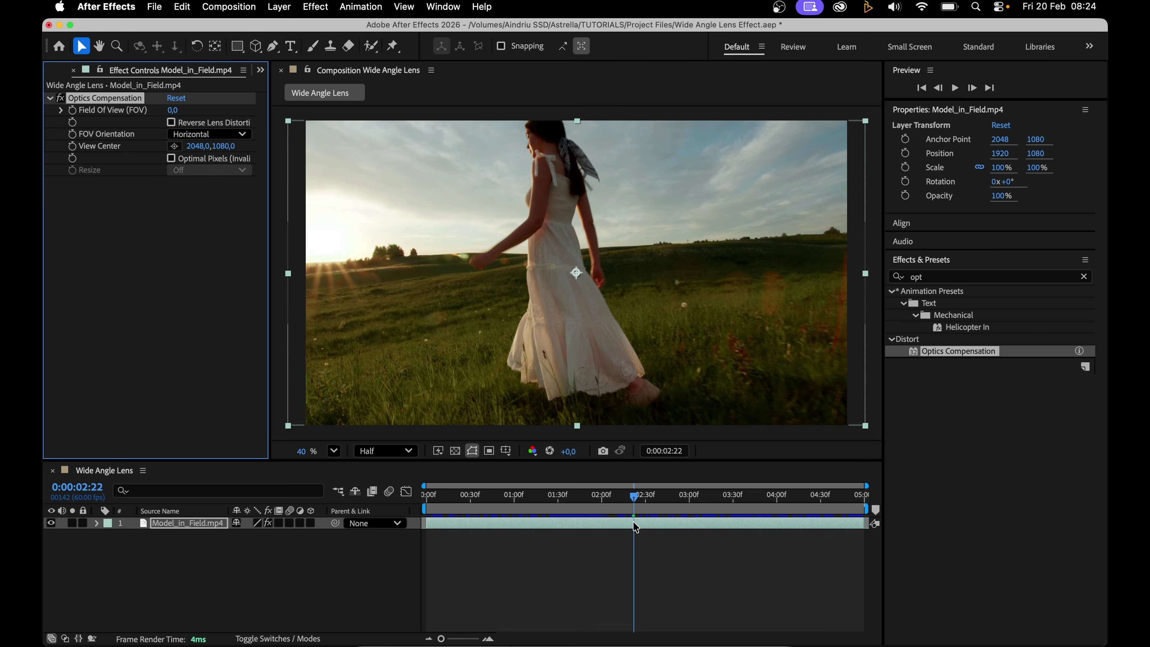
Step: Enable Reverse Lens Distortion in Optics Compensation, raise the Field Of View, and preview the wide-angle look
click(171, 123)
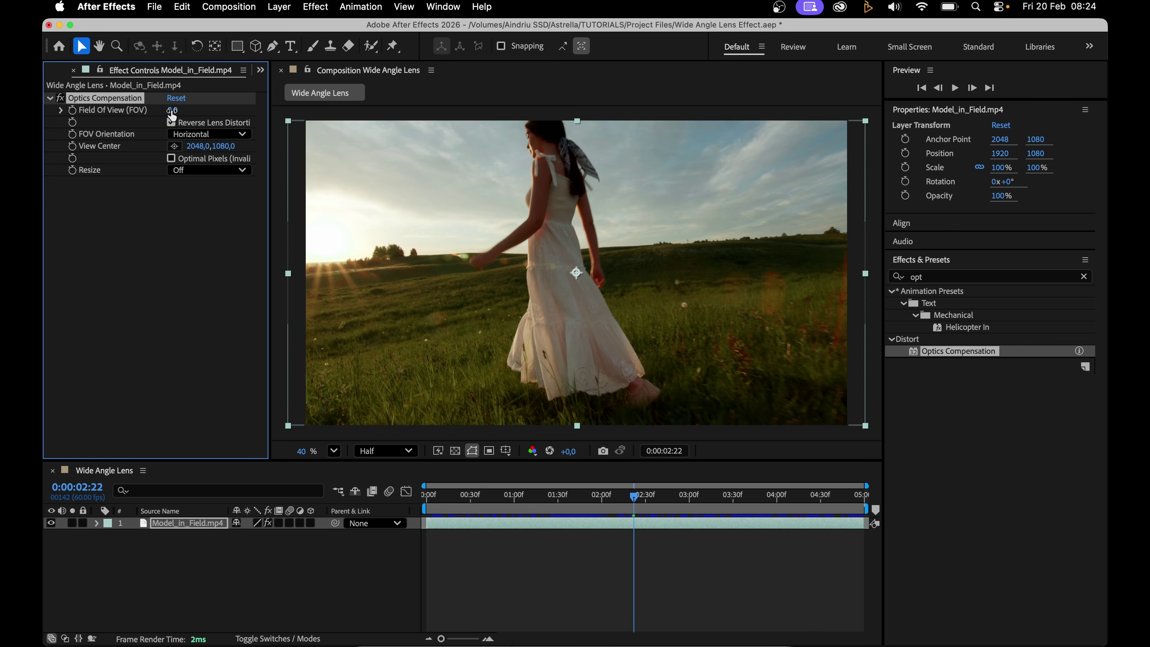
drag(225, 103, 790, 141)
click(486, 499)
key(space)
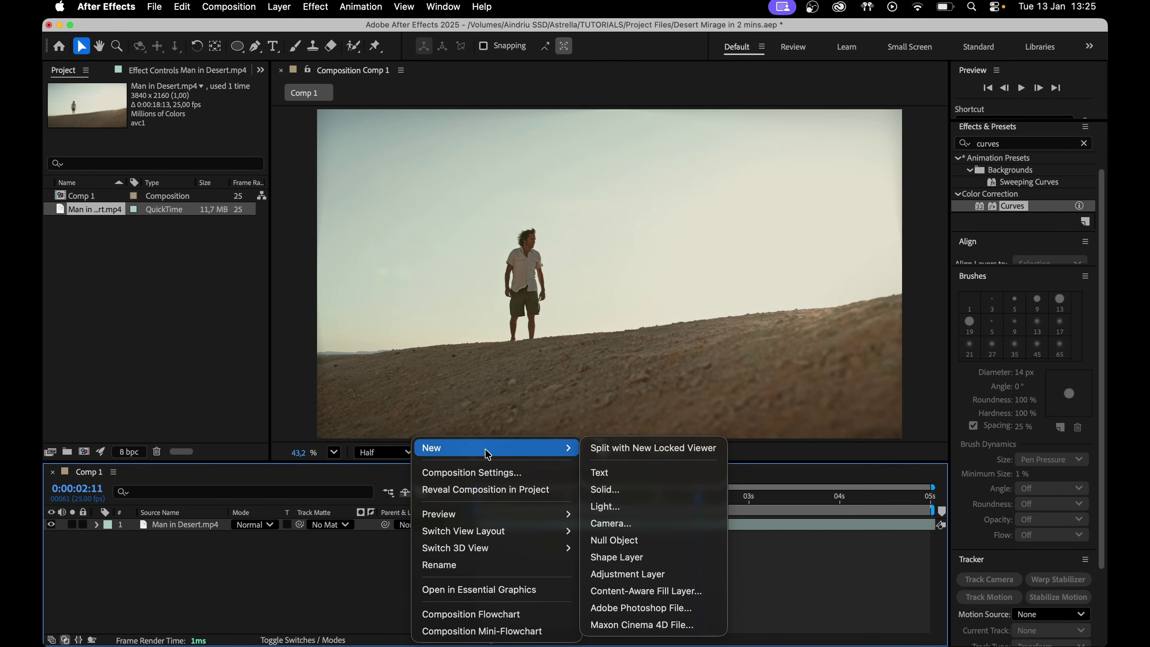
Step: Add an adjustment layer above Man in Desert.mp4 and apply the Turbulent Displace effect to it
click(674, 573)
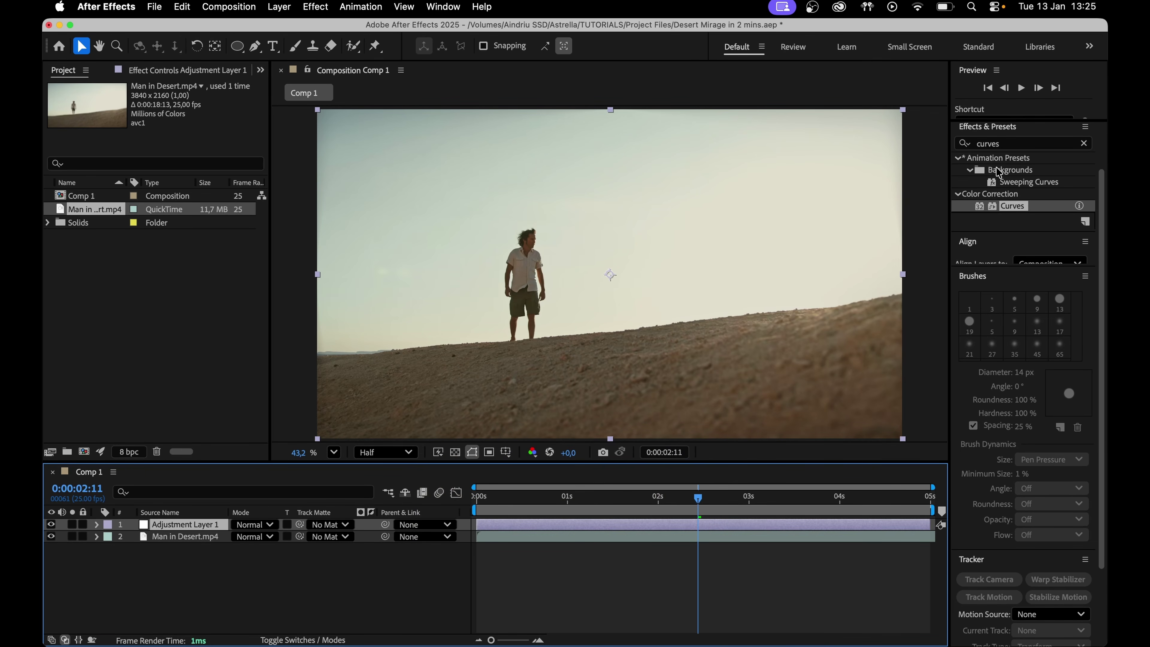
click(1018, 143)
text(turb)
double_click(1003, 170)
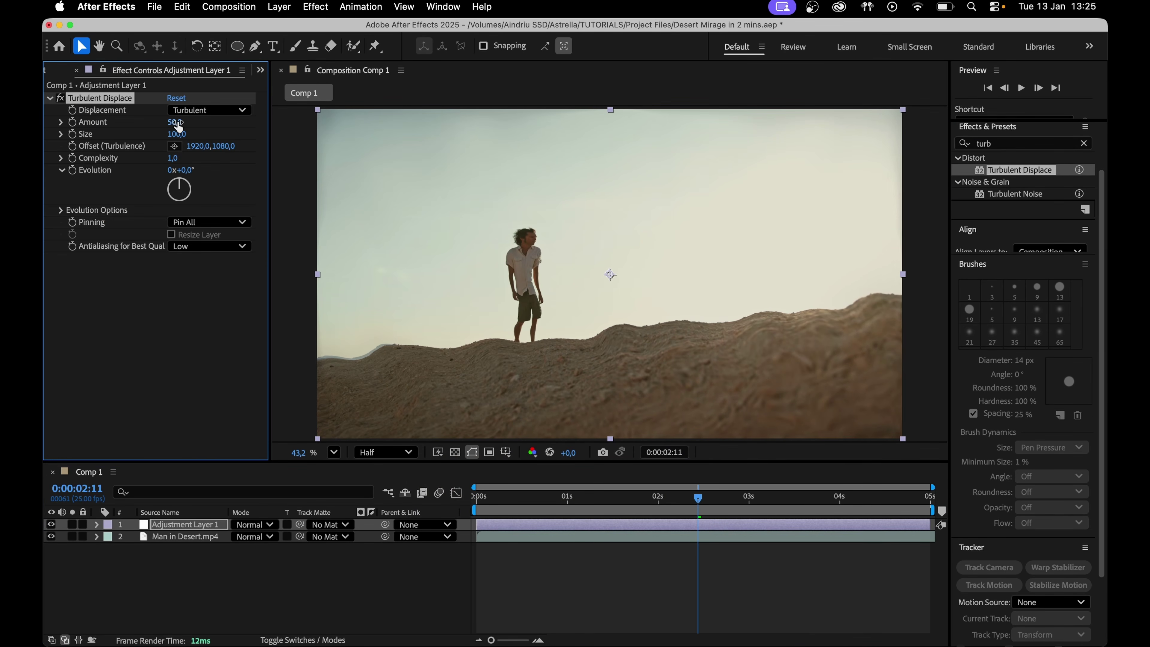
Step: Set Turbulent Displace's Amount to 34 and Size to 28, and drive its Evolution with the expression time*500
click(175, 122)
text(34)
key(Return)
click(176, 134)
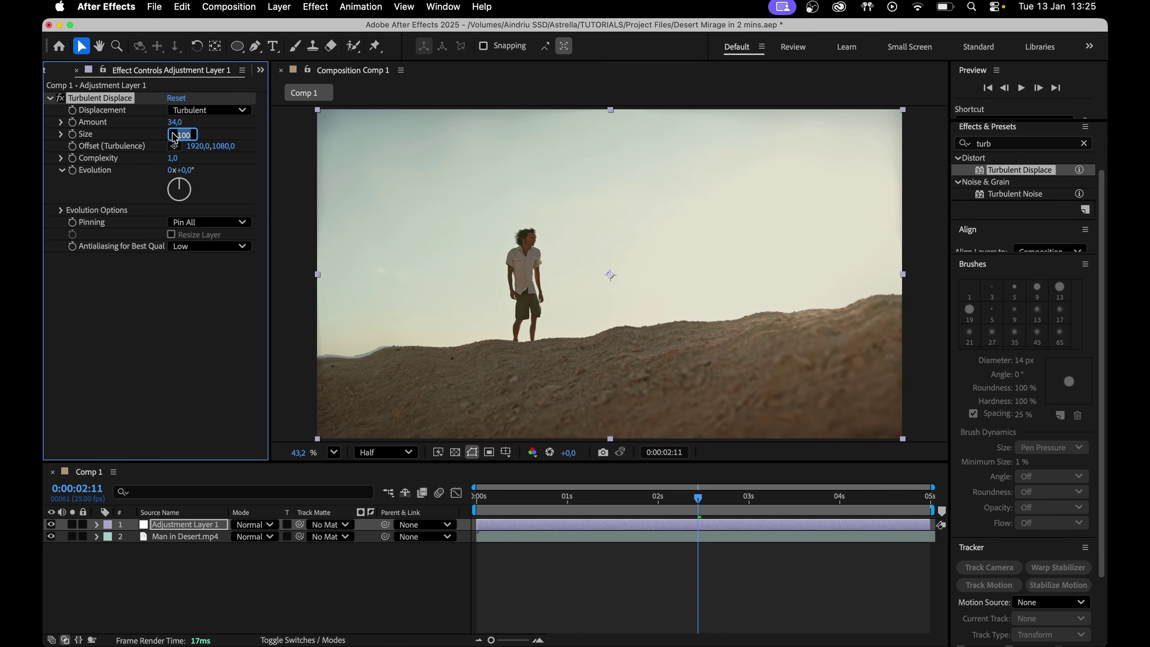
text(28)
key(Return)
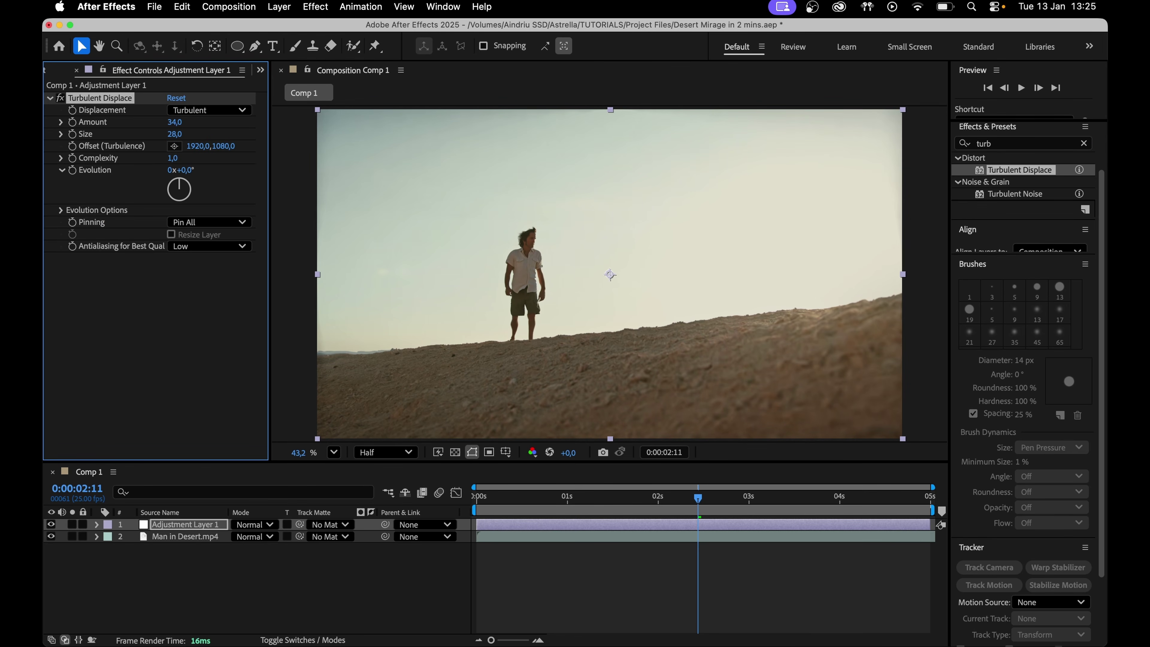
alt+click(72, 171)
text(time*500)
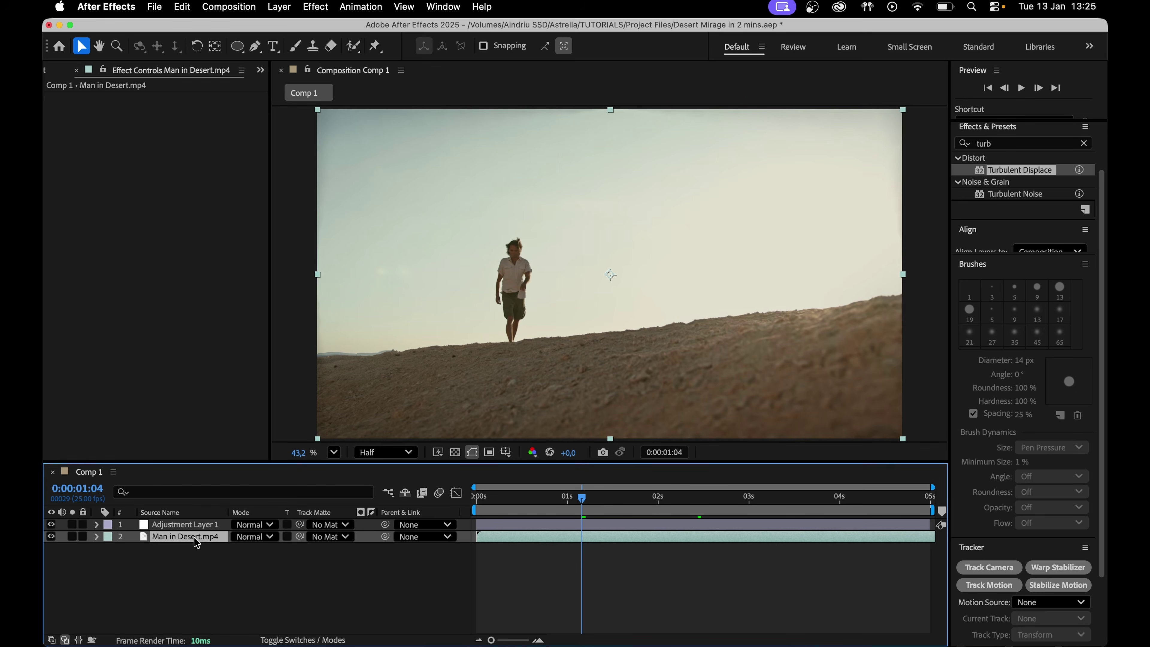
Step: Duplicate the Man in Desert.mp4 layer and draw a large elliptical mask around the man on the upper copy
key(super+d)
key(q)
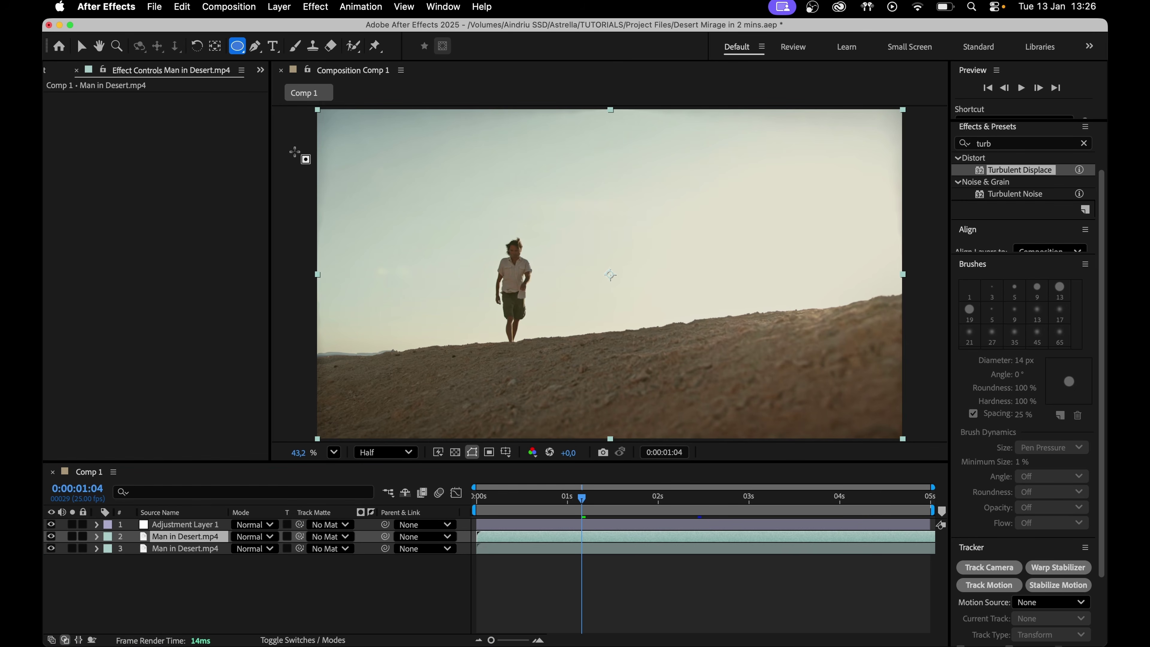
drag(295, 142, 773, 412)
Step: Apply Camera Lens Blur to the masked Man in Desert.mp4 copy with a Blur Radius of 25
click(1084, 143)
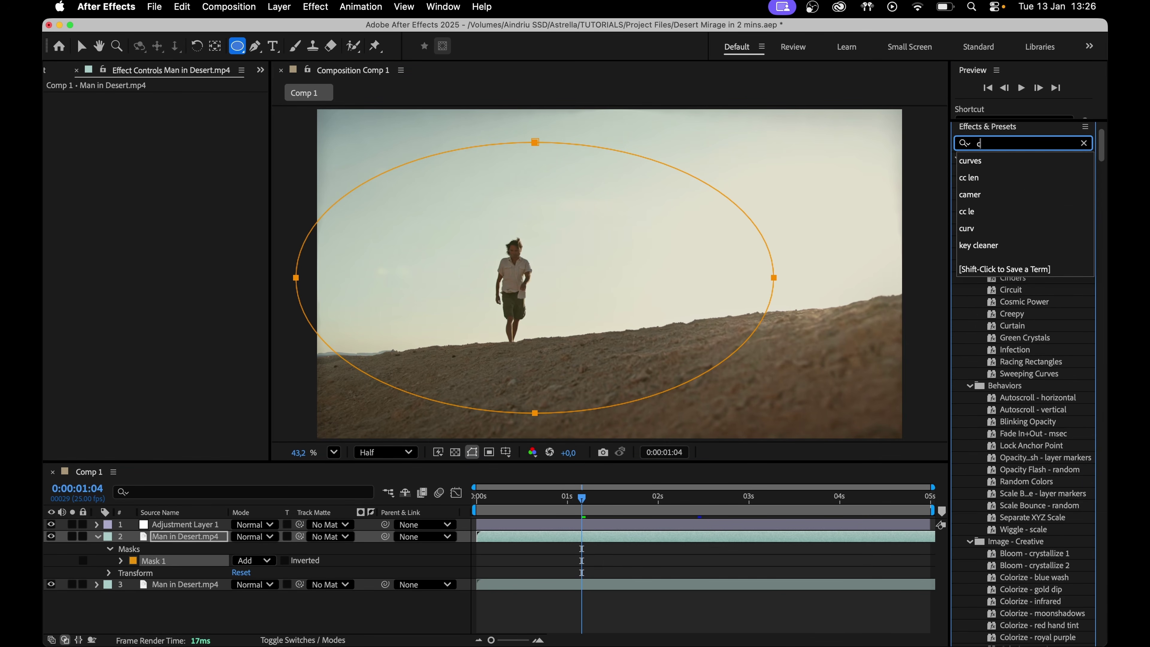
text(camera)
drag(1018, 217, 187, 114)
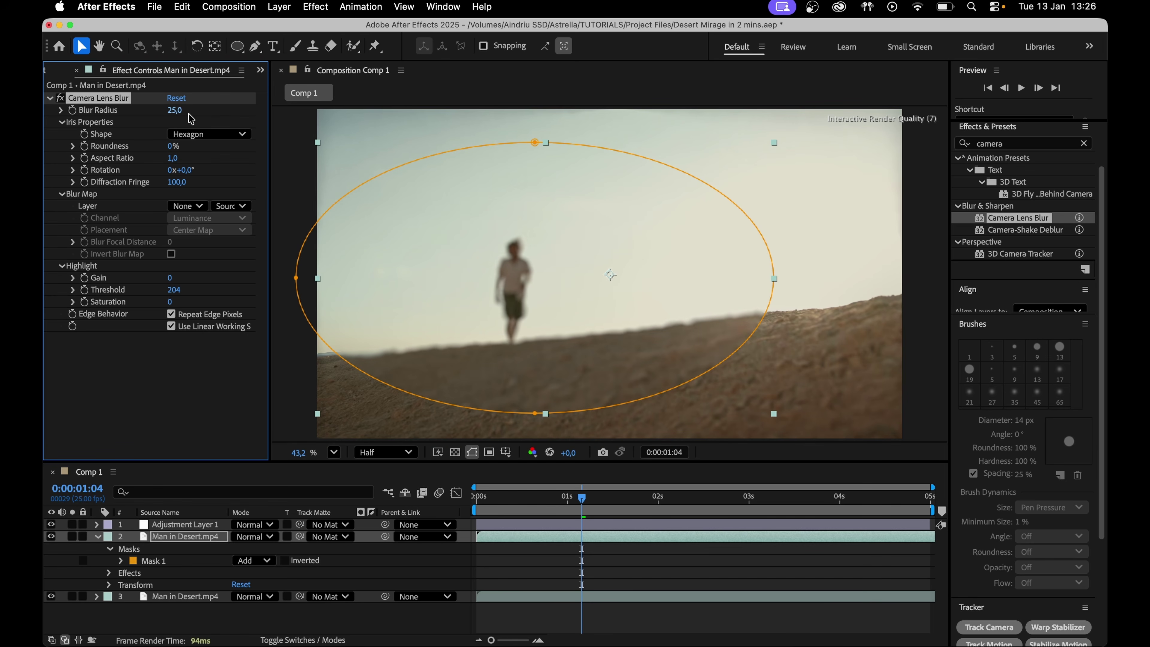
Step: Invert the elliptical mask and set its Mask Feather to 767 pixels and Mask Expansion to -231 pixels
click(284, 560)
key(f)
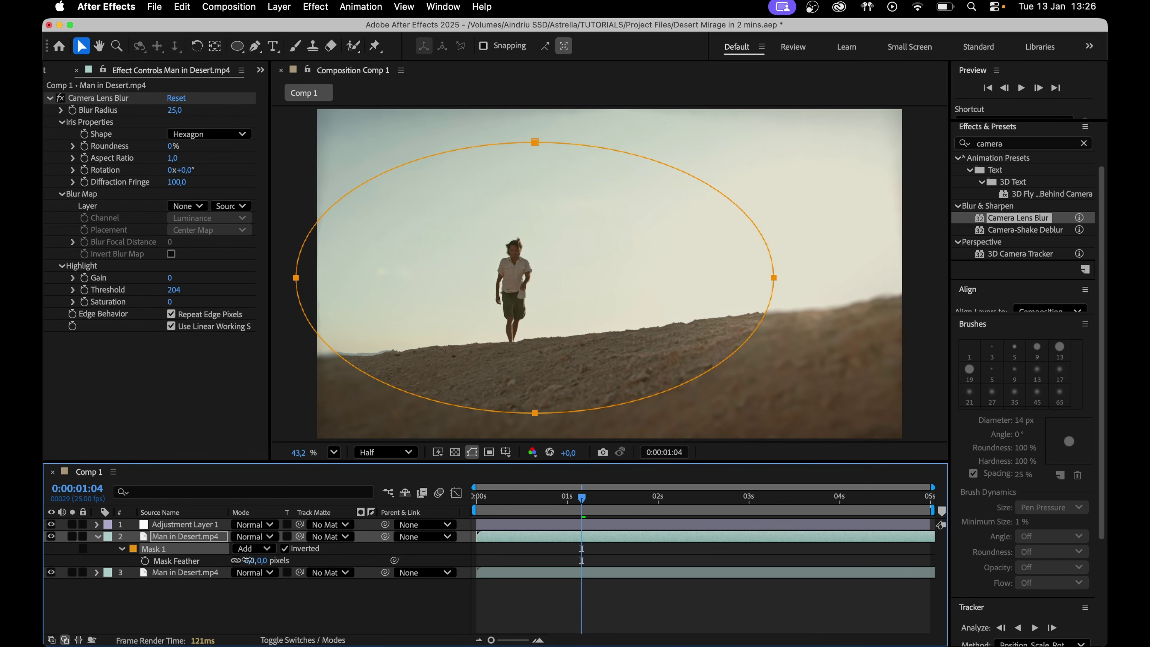
drag(699, 539, 757, 530)
key(m)
key(m)
drag(243, 596, 97, 587)
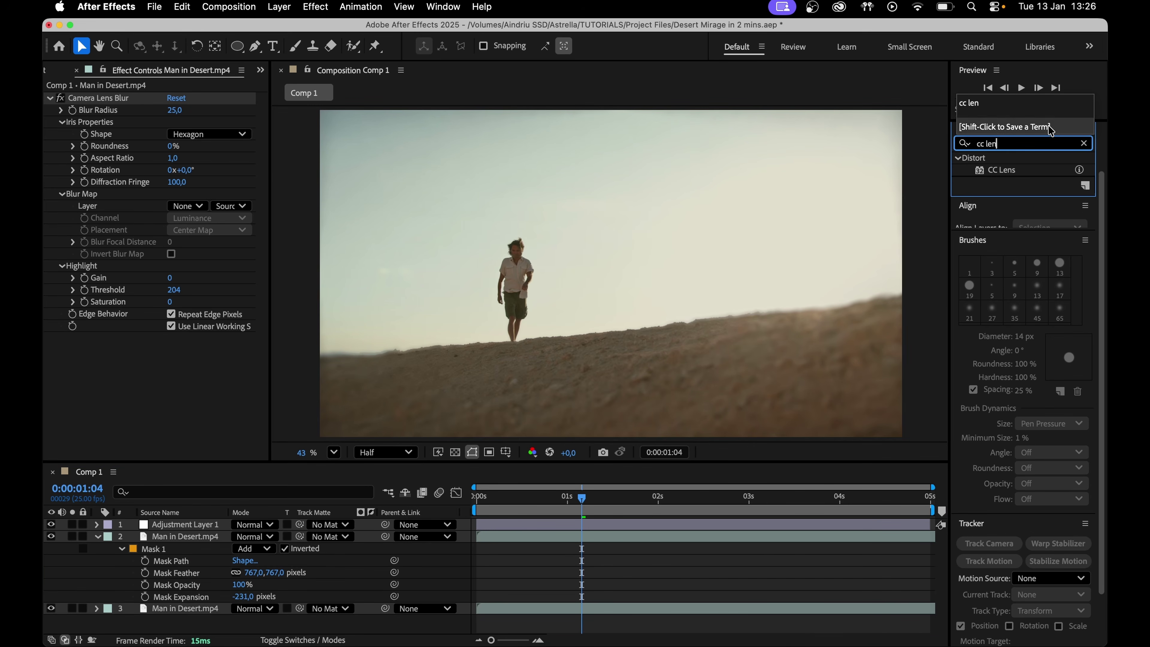
Step: Apply CC Lens to the masked copy and move its Center onto the man at the first frame
drag(1000, 170, 616, 550)
key(Home)
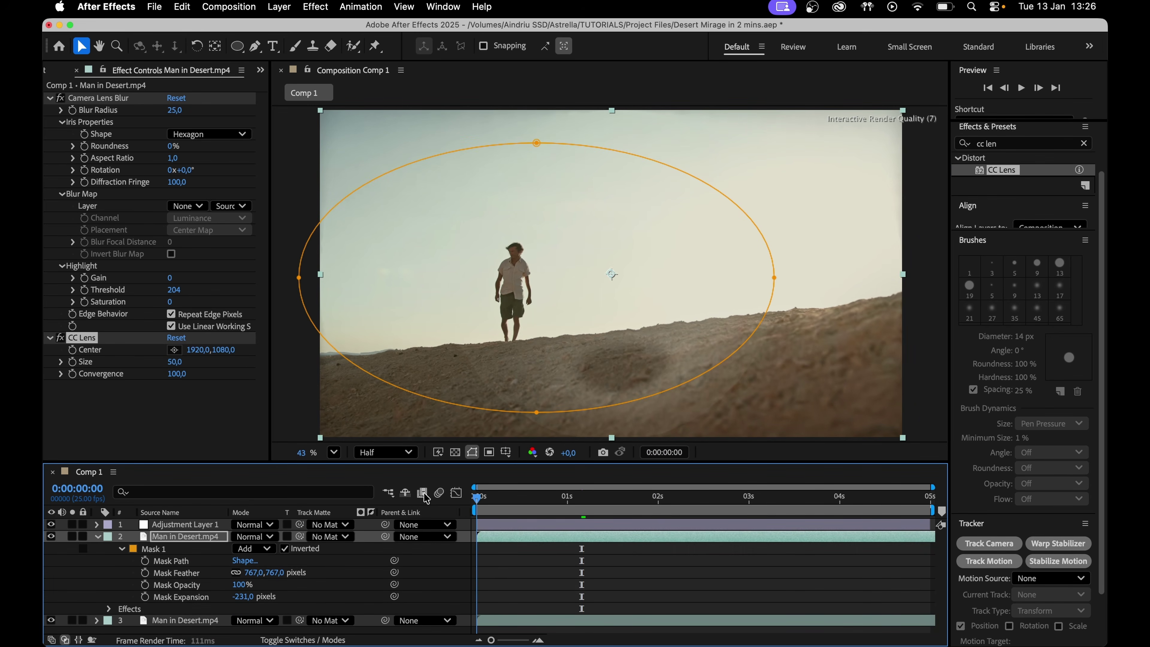
drag(611, 274, 512, 269)
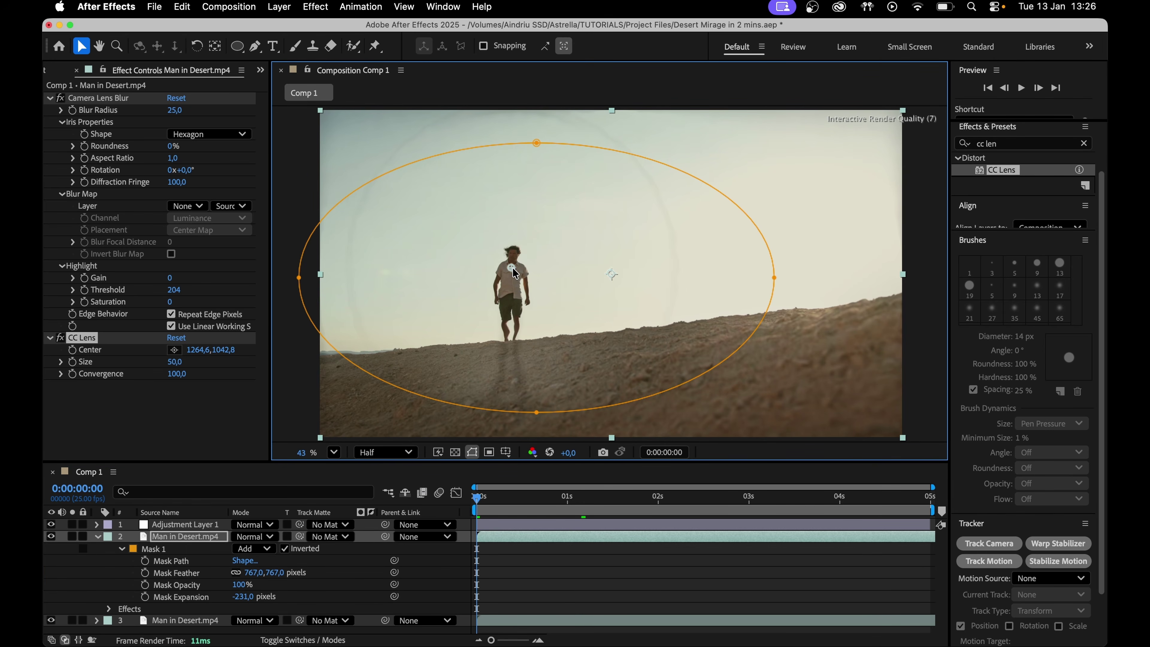
Step: Add starting keyframes for CC Lens Center and Size, with Size at 465
click(73, 351)
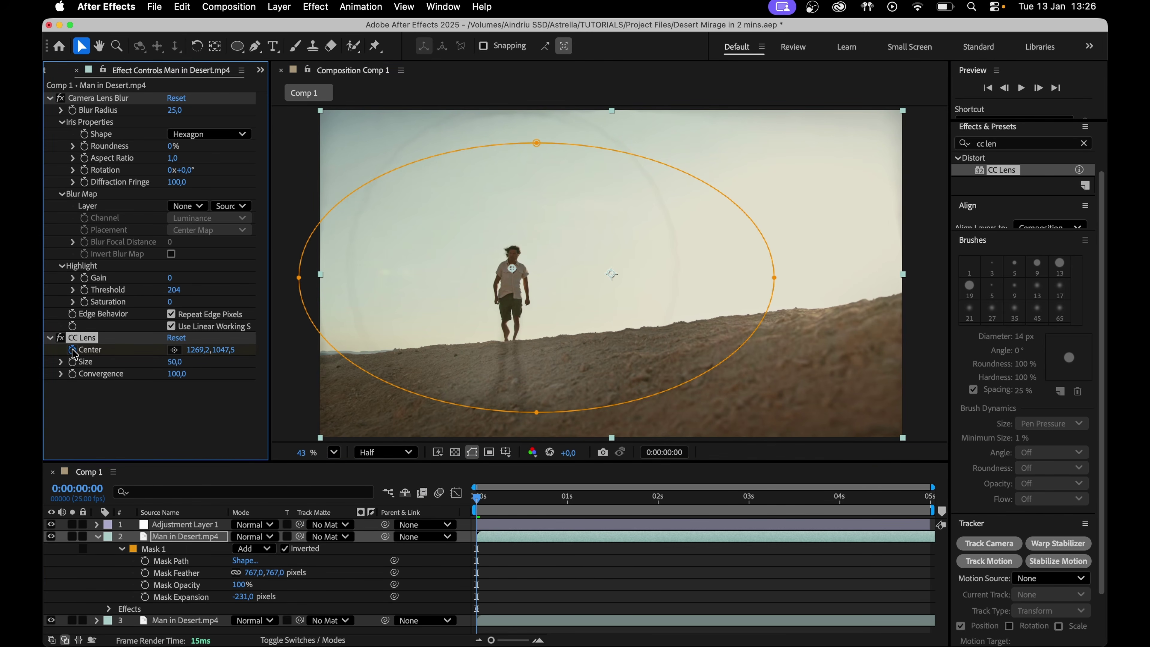
click(72, 362)
drag(175, 361, 407, 298)
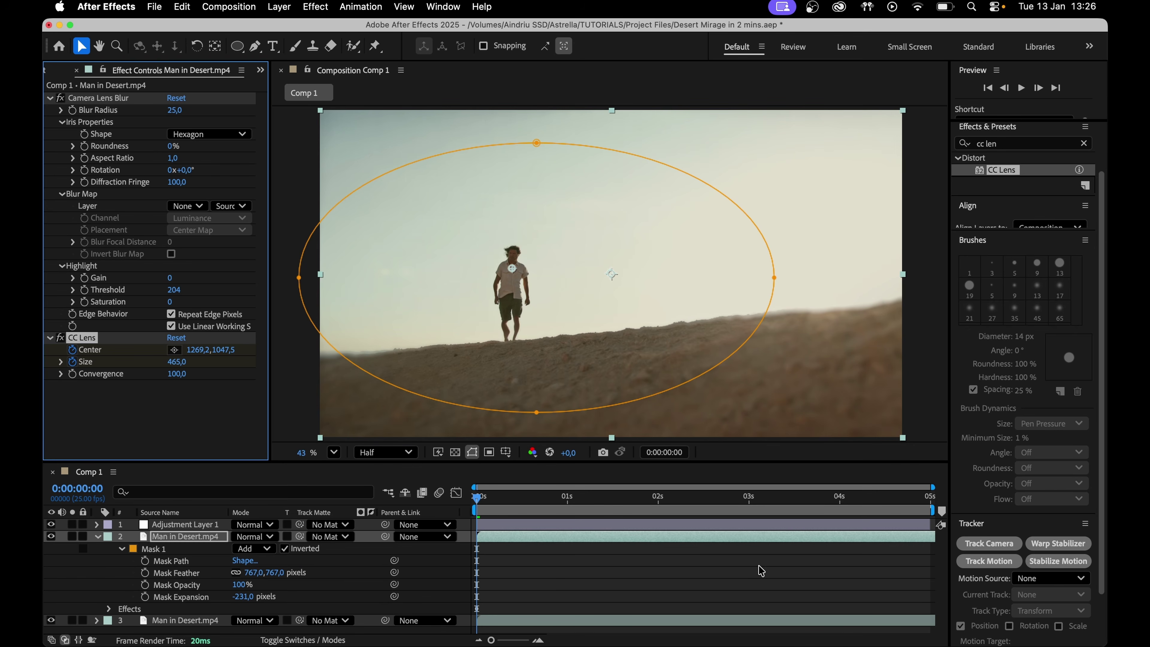
Step: At 0:00:04:24, keyframe the CC Lens Size at 269 and move its Center onto the man's chest
drag(790, 498, 945, 490)
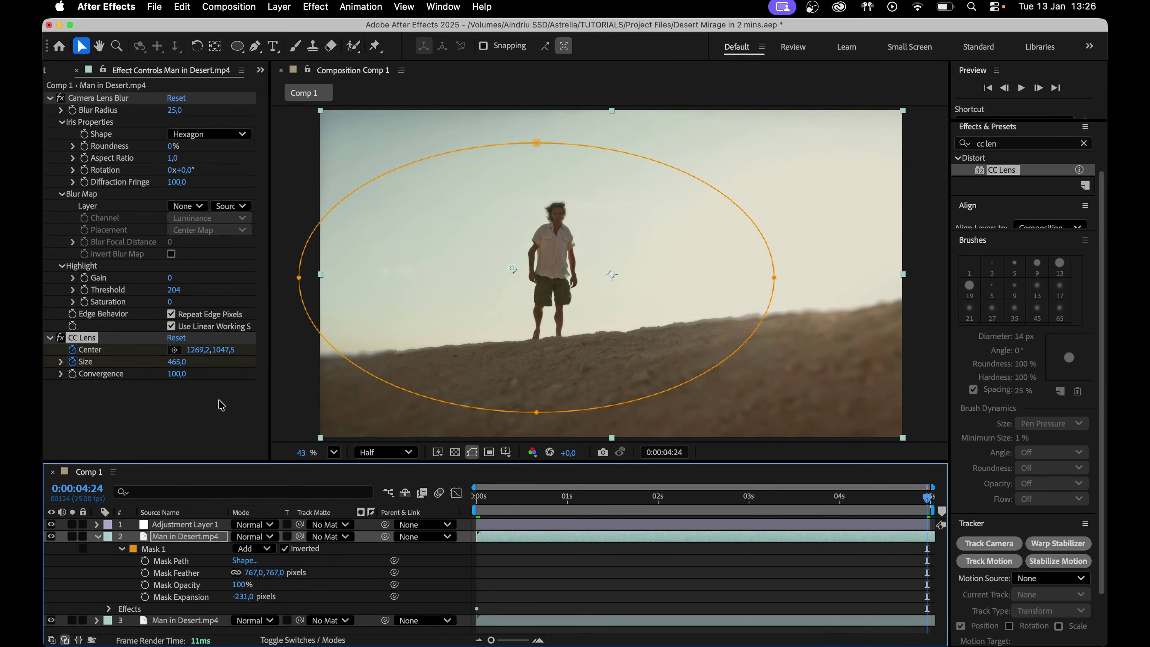
drag(188, 362, 52, 371)
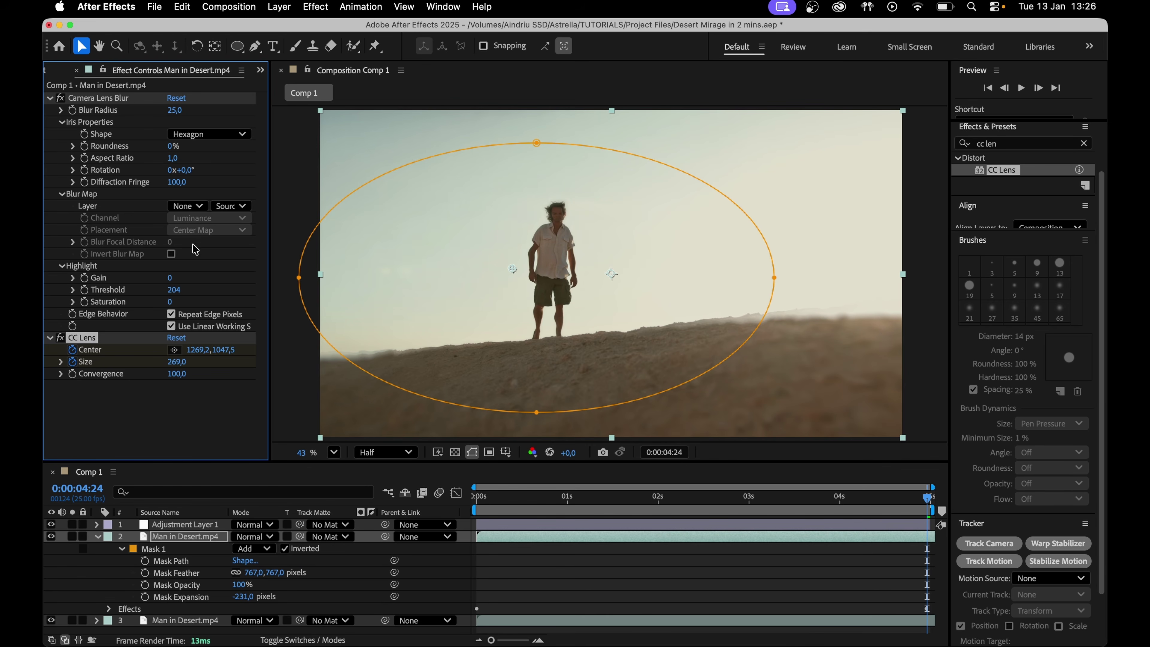
drag(512, 269, 555, 244)
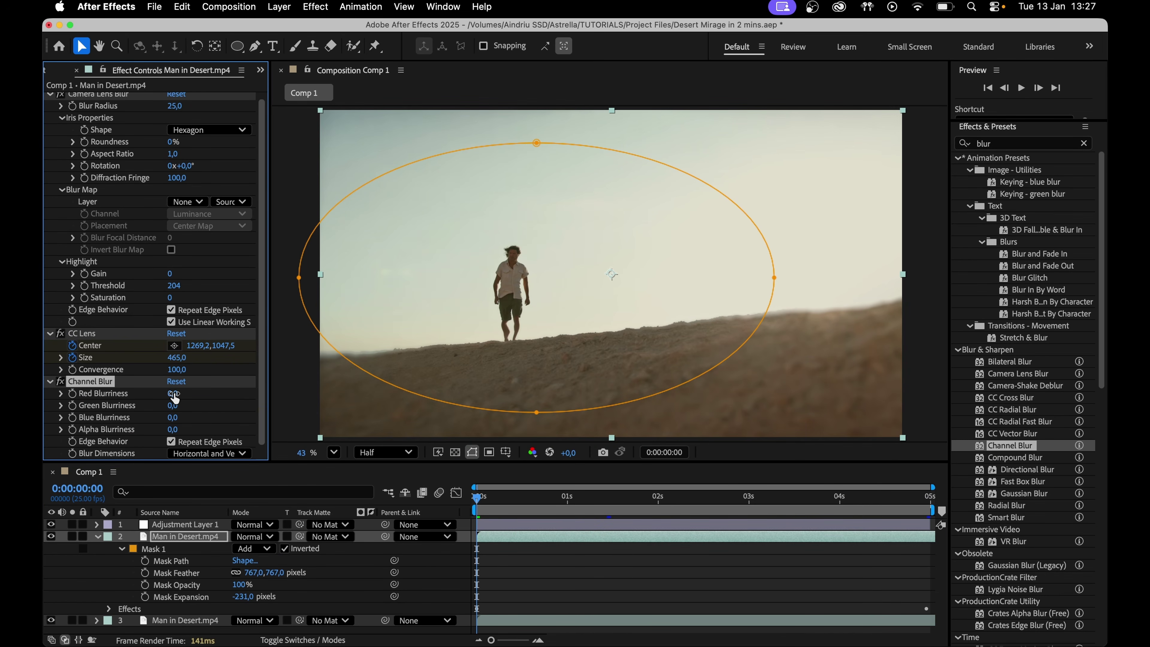
Step: Raise the Red Blurriness of the Channel Blur effect on the masked copy
drag(174, 397, 240, 391)
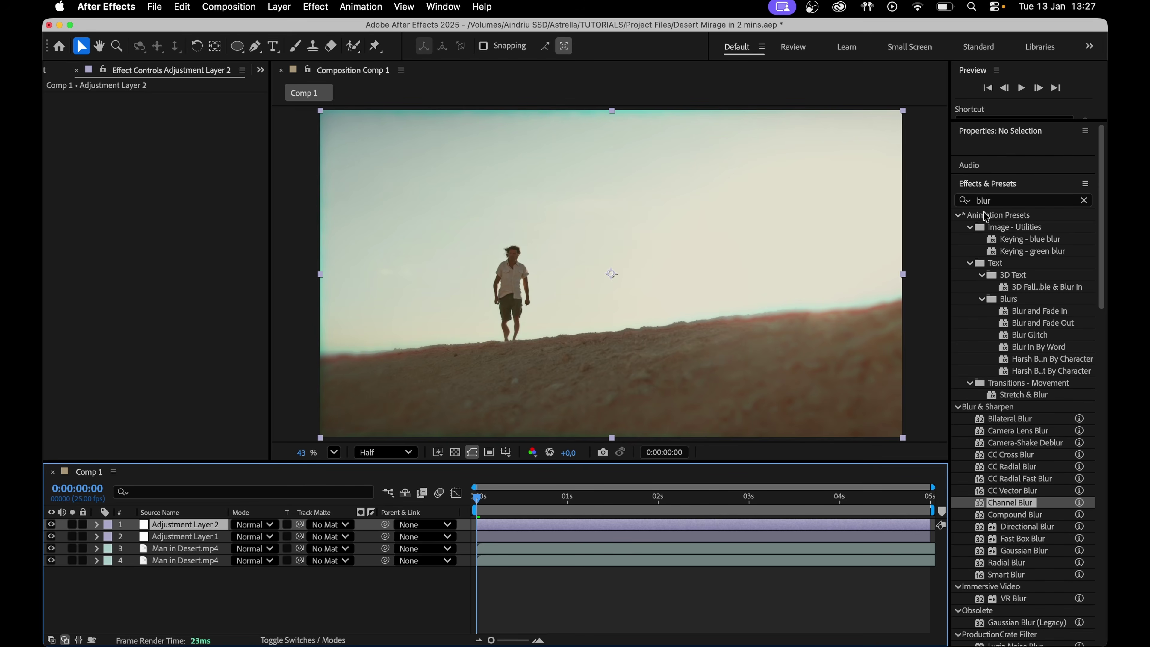
Step: Apply Curves to Adjustment Layer 2 and shape the RGB curve with a midtone point and a shadow point
text(curves)
double_click(1012, 343)
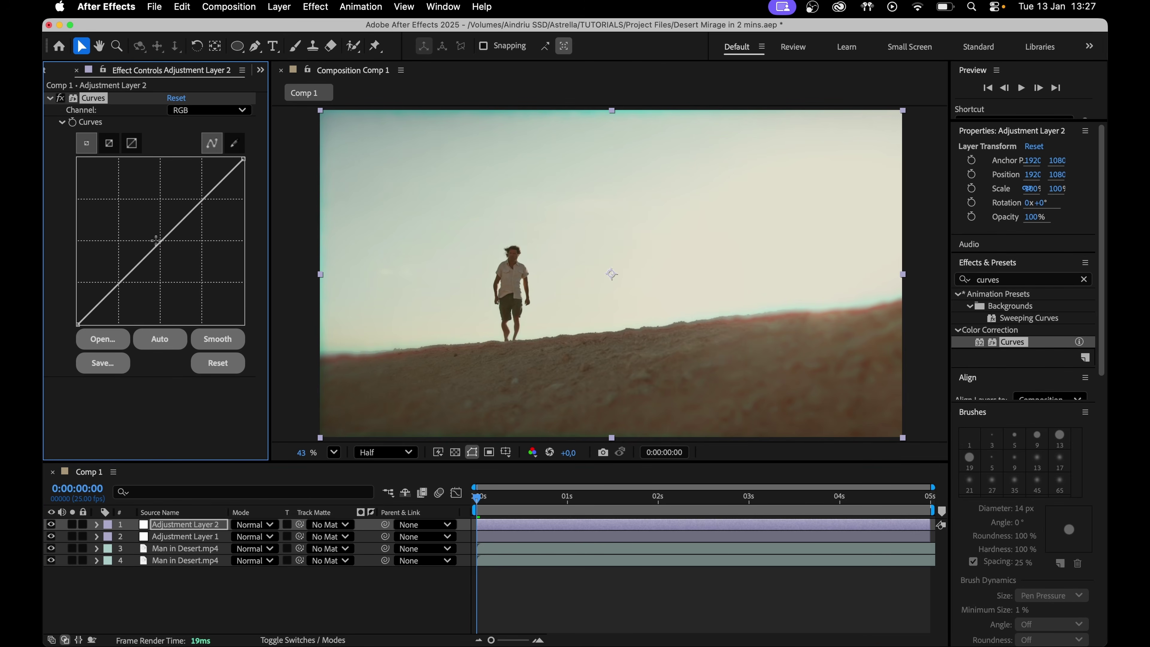
drag(156, 240, 157, 239)
drag(117, 281, 120, 282)
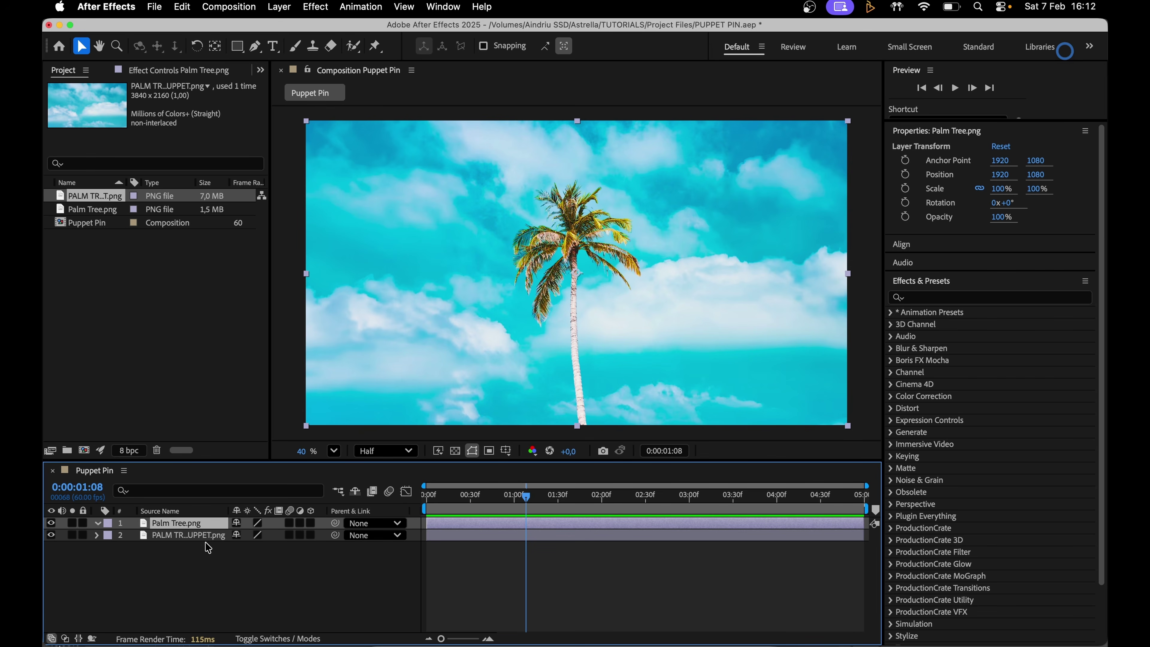
Step: Hide and show the Palm Tree.png layer to examine the sky background image beneath it
click(205, 535)
click(51, 523)
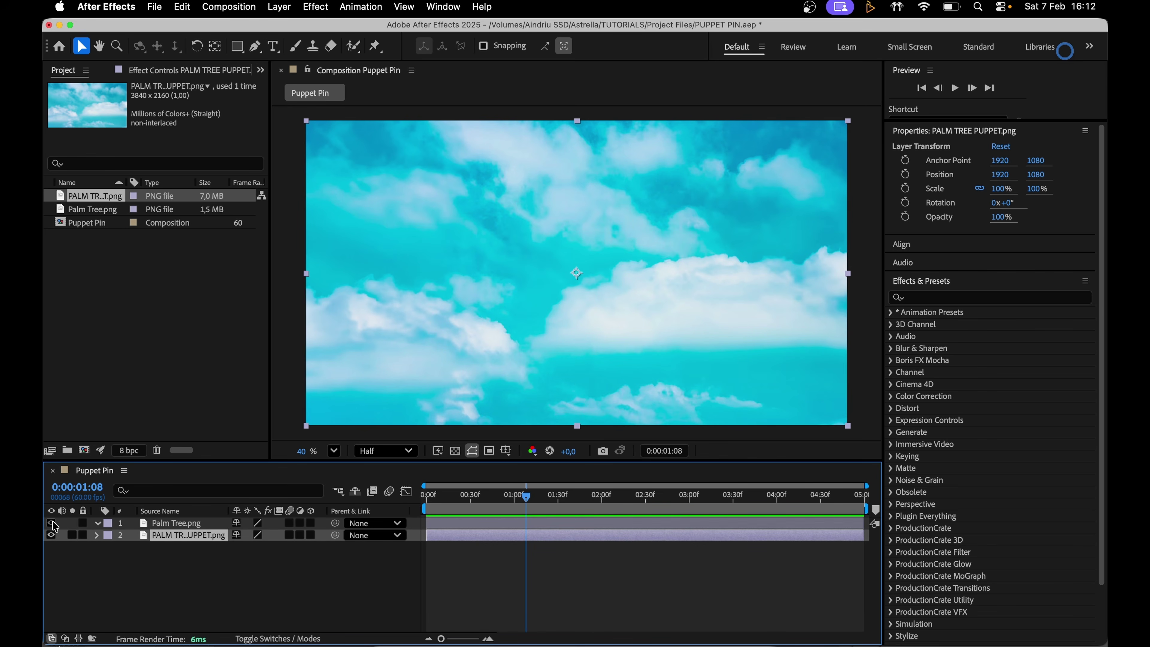
click(51, 523)
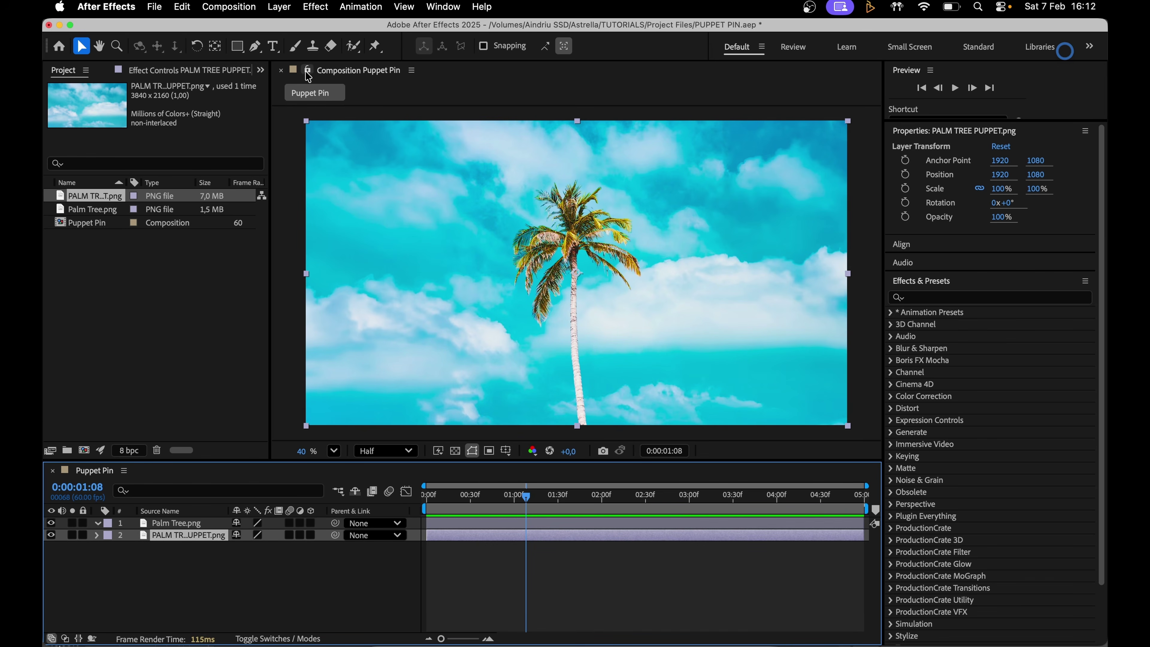
Step: Use the Puppet Position Pin tool on Palm Tree.png to place a pin at the crown's centre at 0:00:00:00
key(super+p)
click(569, 525)
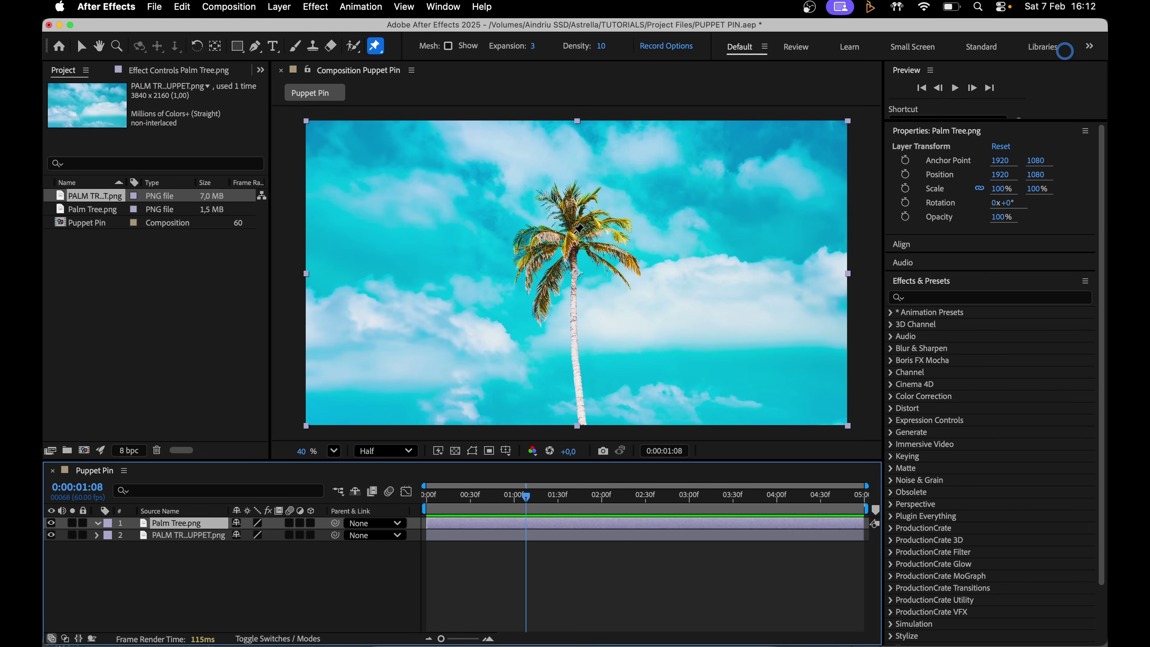
click(578, 229)
key(Home)
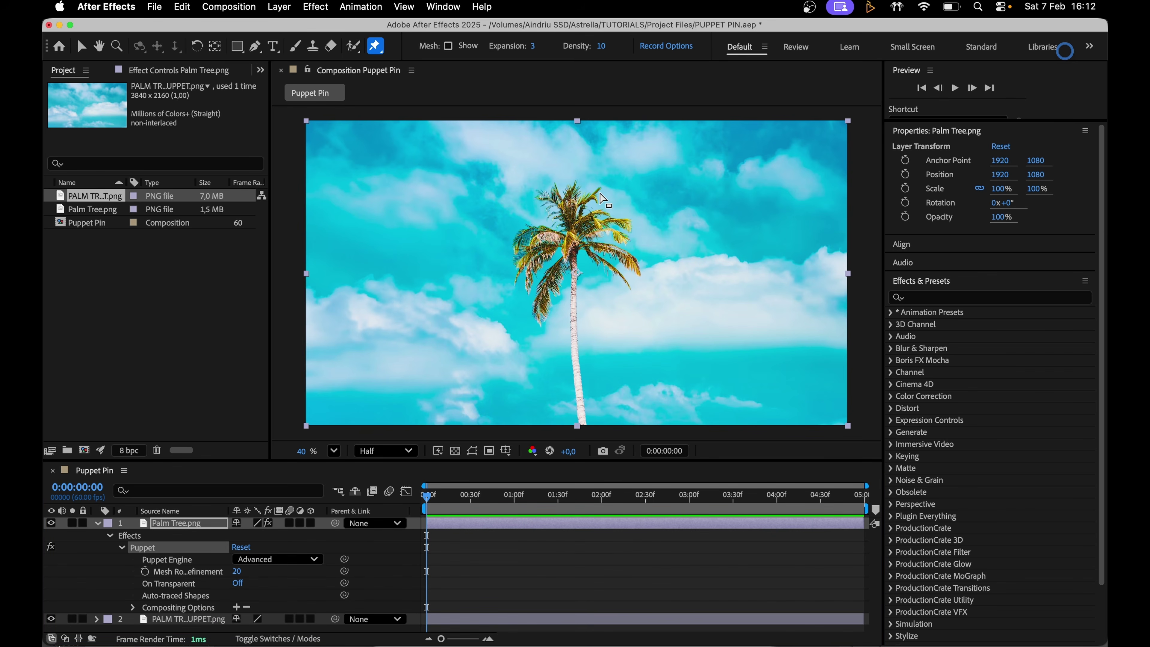
click(574, 235)
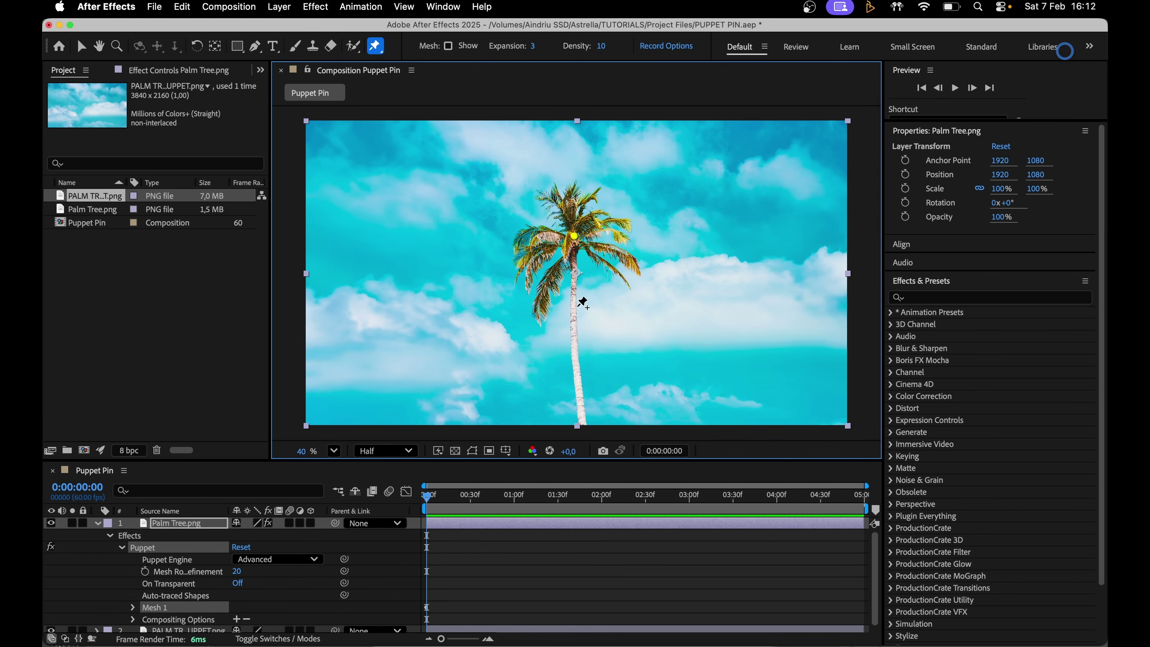
Step: Place puppet pins at the palm trunk's middle and base and on three of the left-hand fronds
click(573, 334)
click(582, 423)
click(536, 238)
click(532, 267)
click(543, 290)
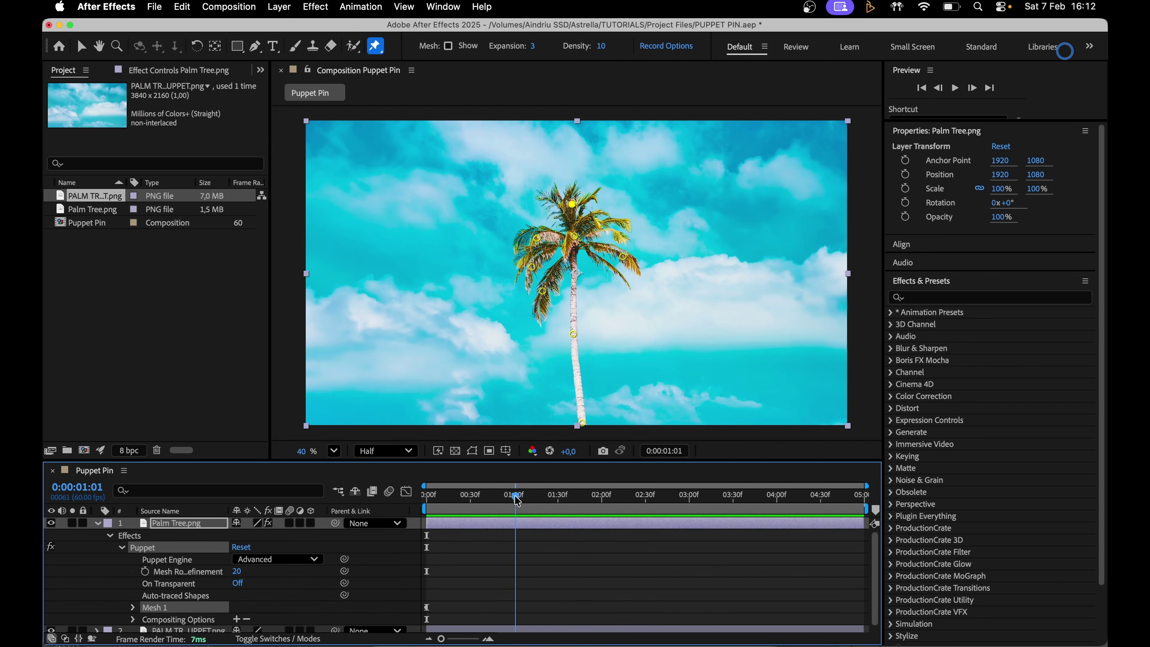
Step: At 0:00:04:59, slightly reposition the puppet pins on the palm tree's fronds, trunk and crown, and preview the animation
drag(514, 494, 891, 514)
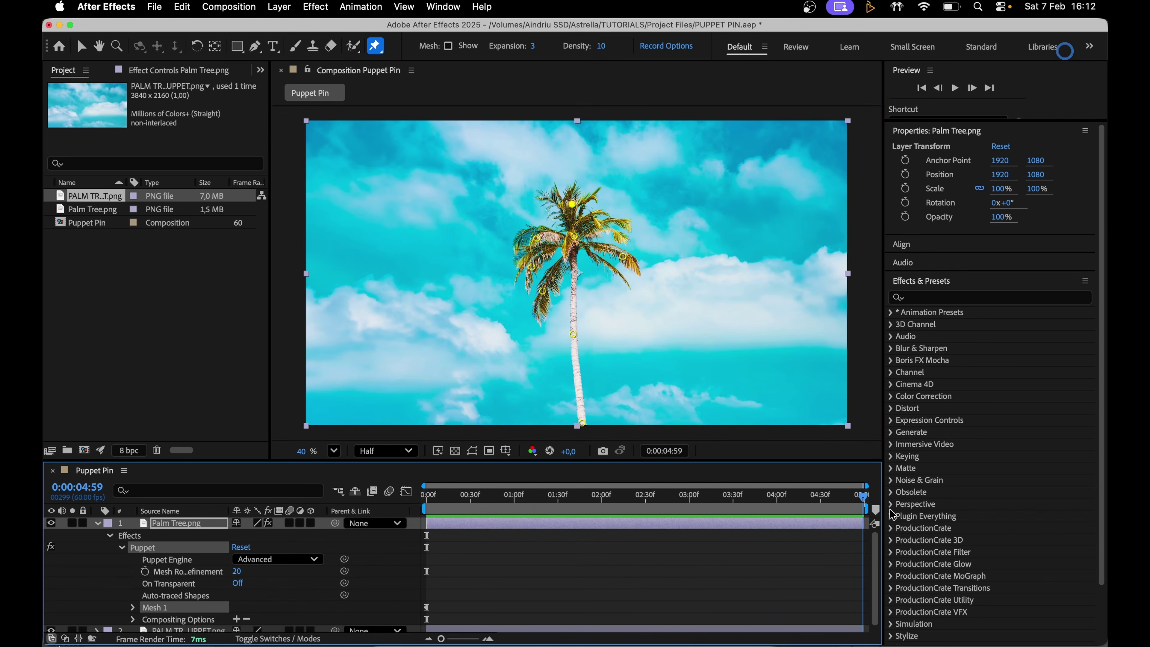
click(533, 268)
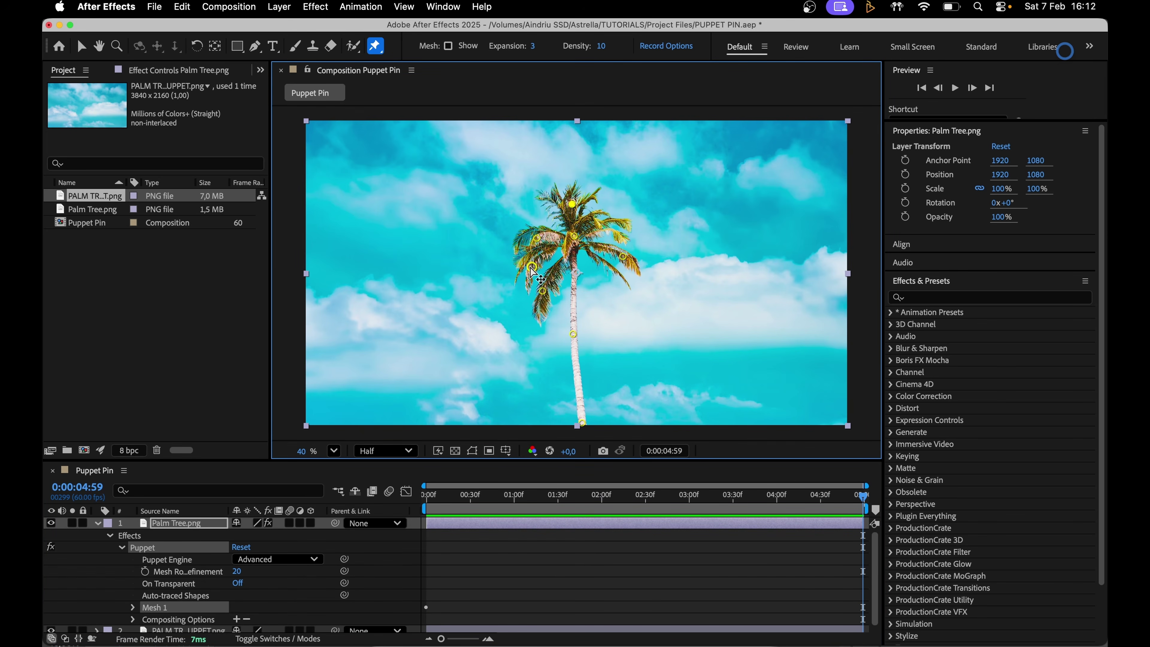
drag(532, 268, 536, 245)
drag(542, 290, 546, 290)
click(572, 334)
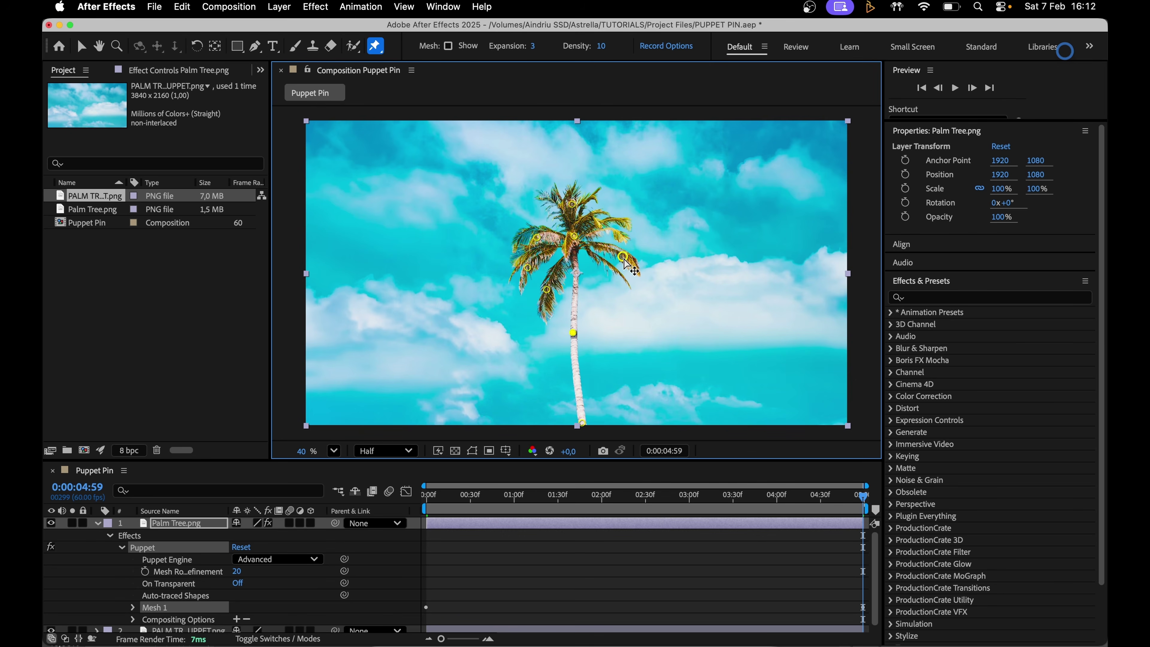
drag(621, 263, 619, 266)
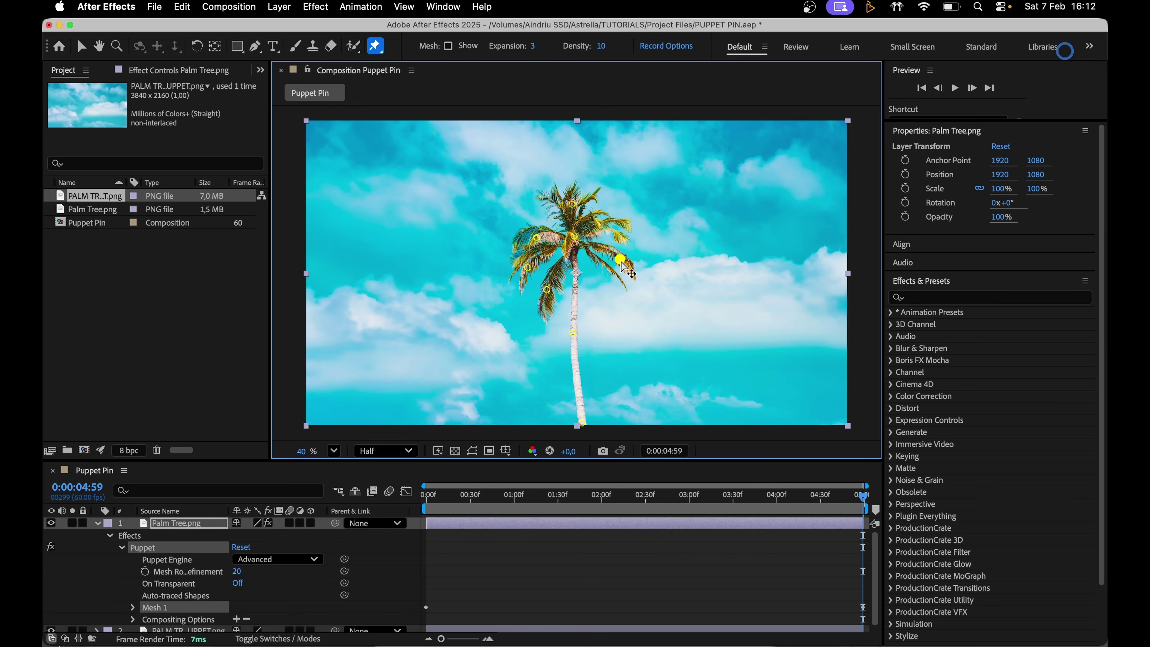
click(572, 205)
key(space)
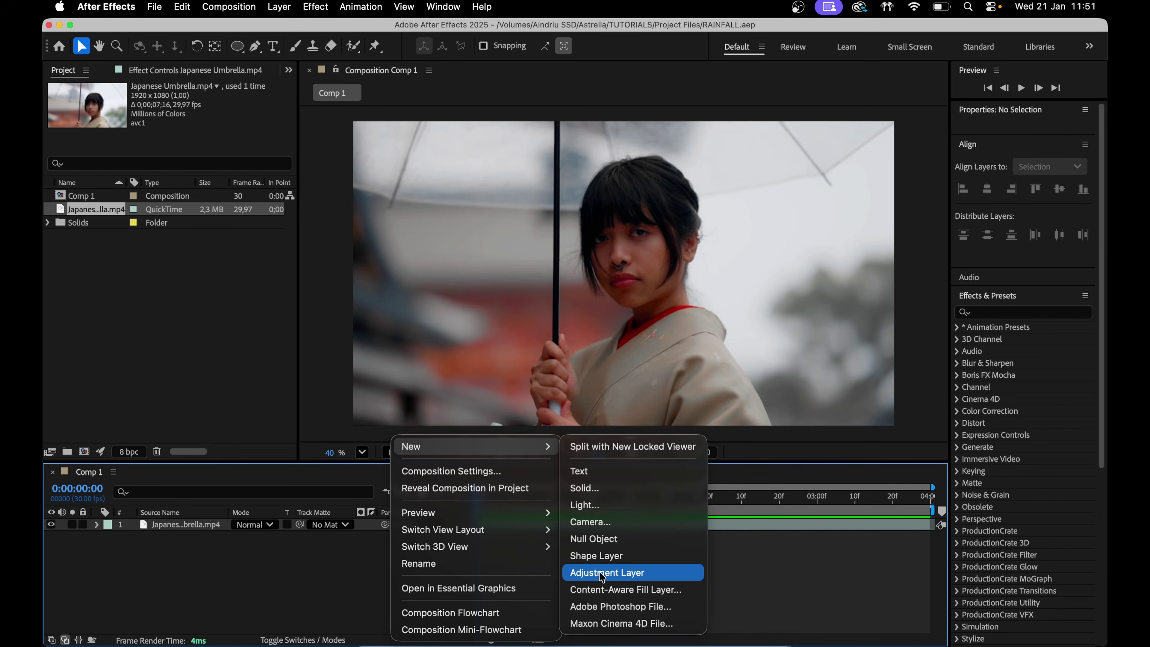
Step: Create an adjustment layer above the Japanese umbrella clip in Comp 1 and apply CC Rainfall to it
click(603, 574)
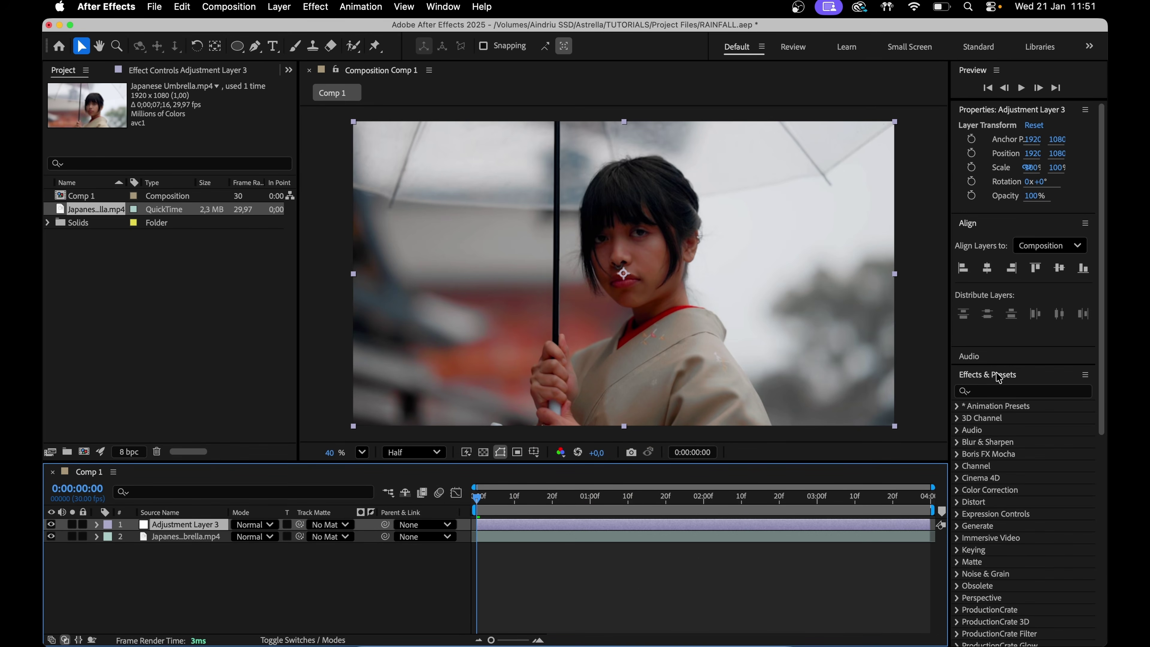
click(998, 390)
text(rain)
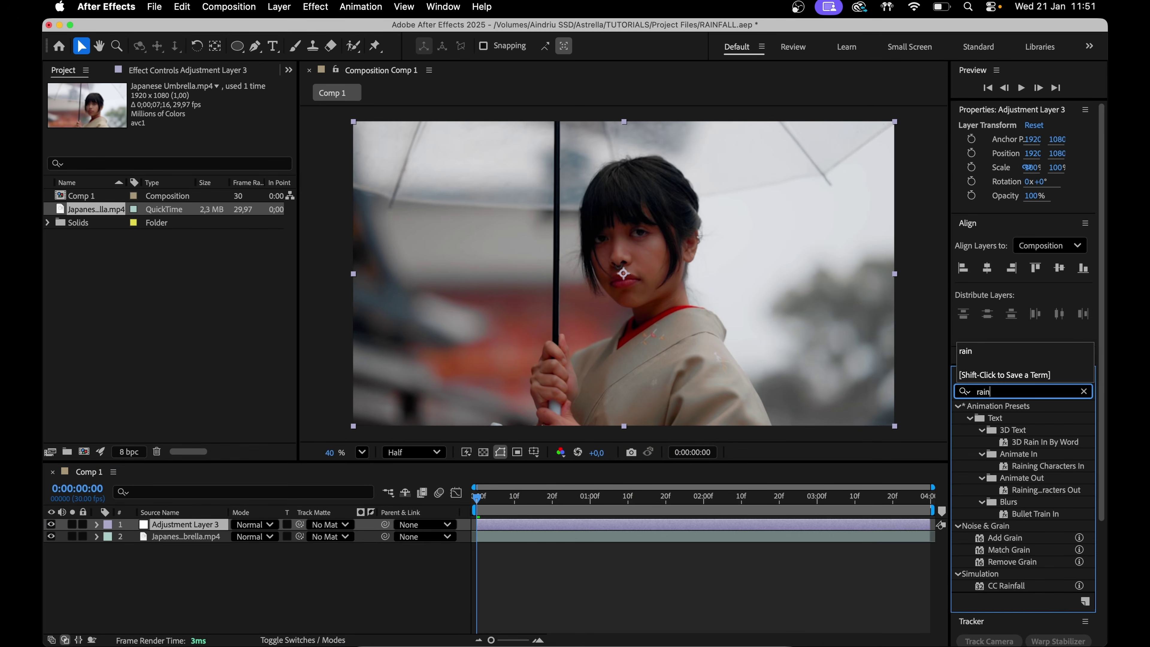
double_click(1014, 587)
Step: Set CC Rainfall's drops to 14800, size to 4.61, speed to 3090, wind to 360, spread to 14.9 and opacity to 61
drag(193, 108, 270, 122)
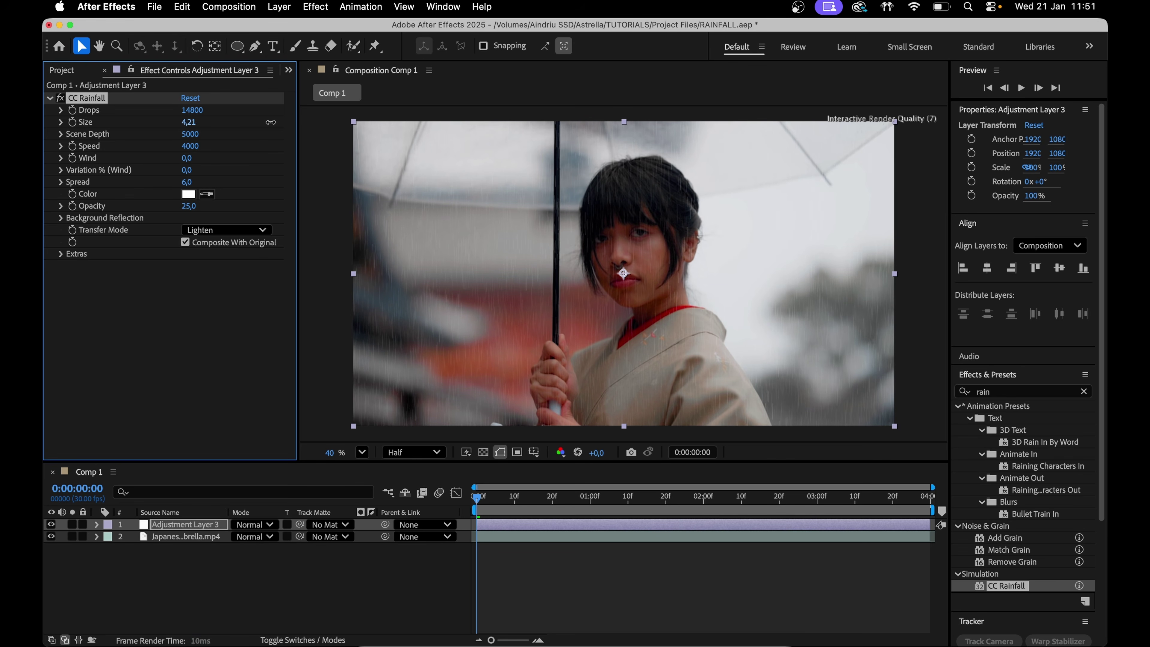
drag(189, 146, 136, 147)
drag(186, 158, 213, 154)
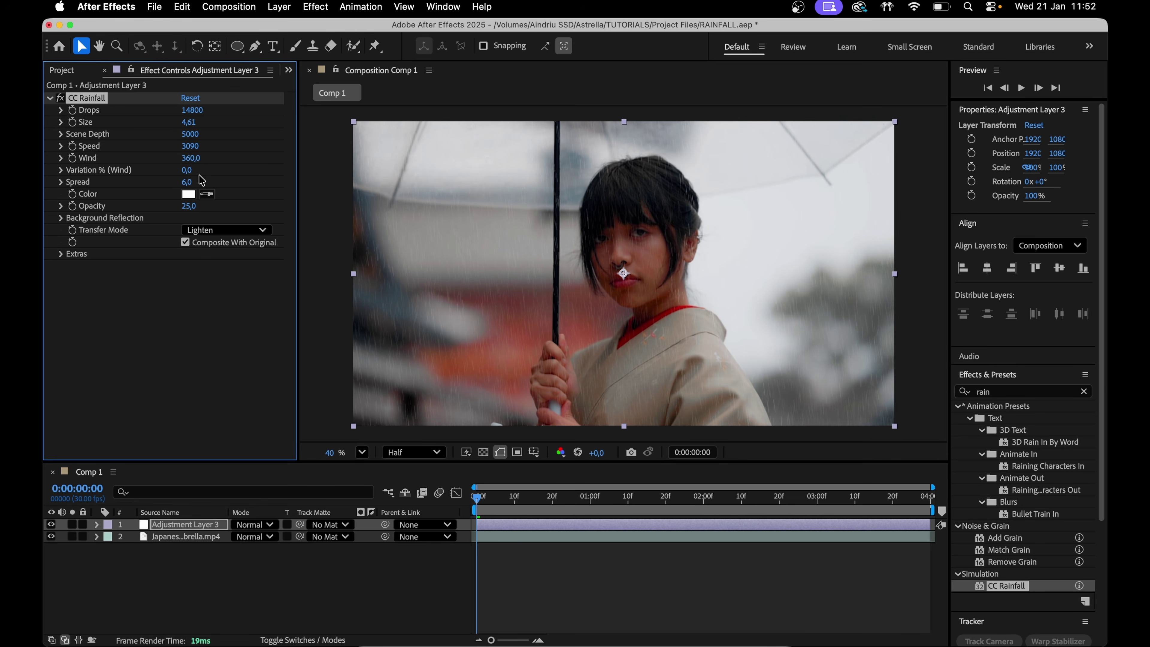
drag(187, 182, 236, 174)
drag(188, 206, 201, 205)
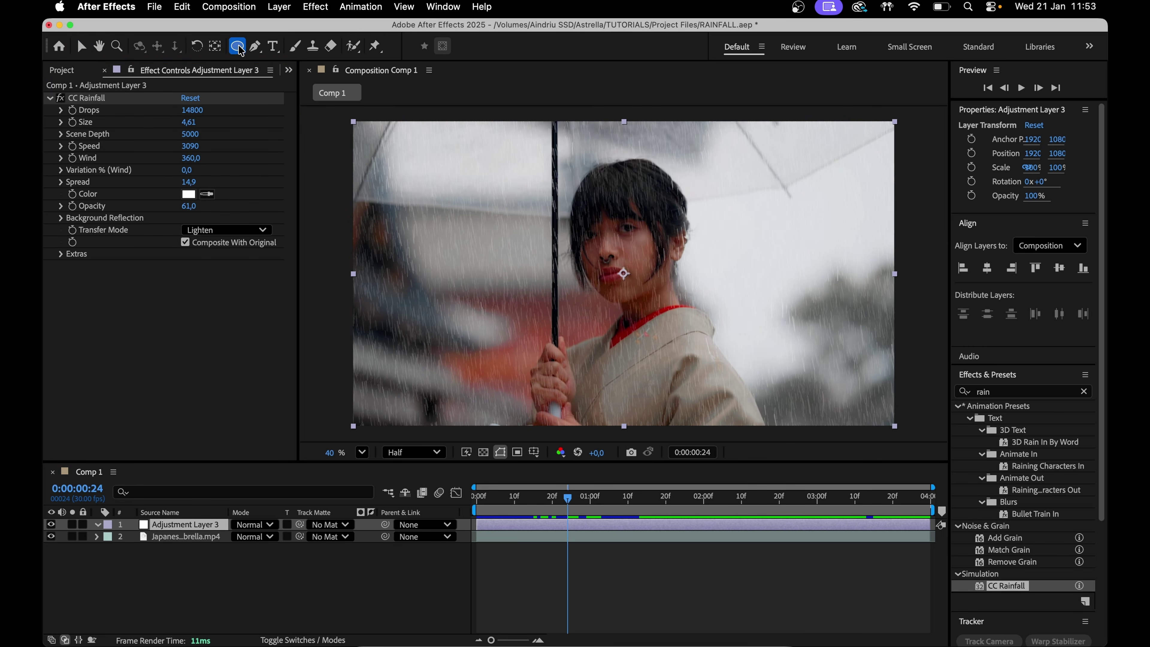
Step: Draw an elliptical mask around the woman's head on Adjustment Layer 3 and invert it
key(q)
mouse_move(510, 116)
mouse_down()
mouse_move(747, 399)
mouse_move(742, 357)
mouse_up()
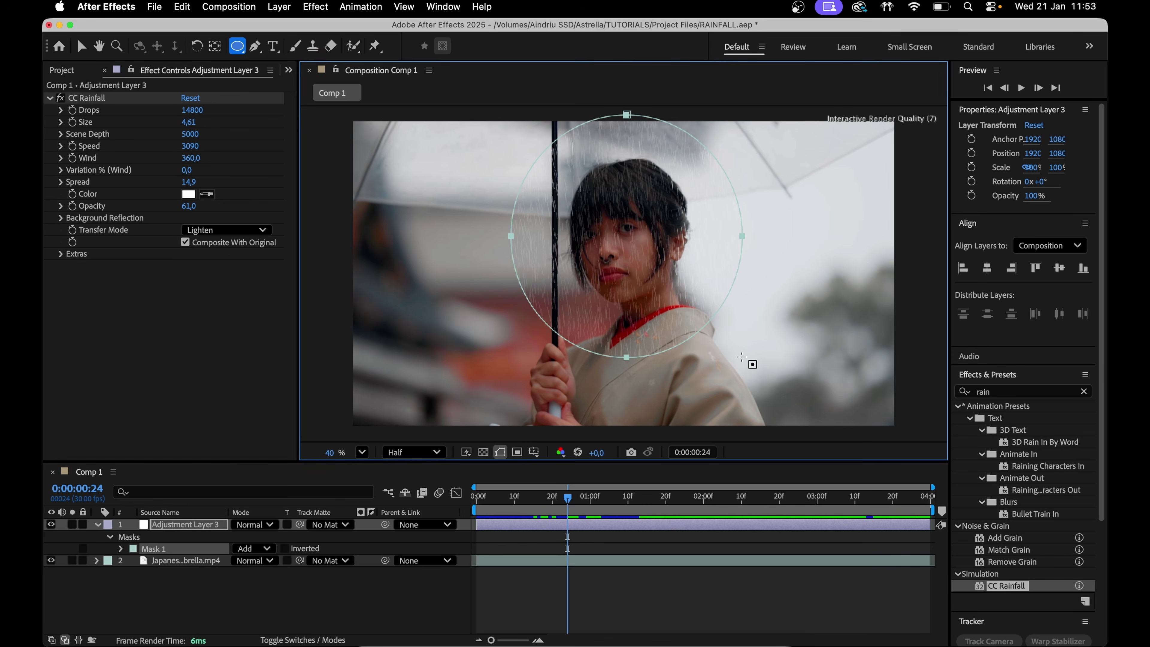
click(284, 548)
Step: Set the feather of the rain layer's Mask 1 to 966 pixels
key(f)
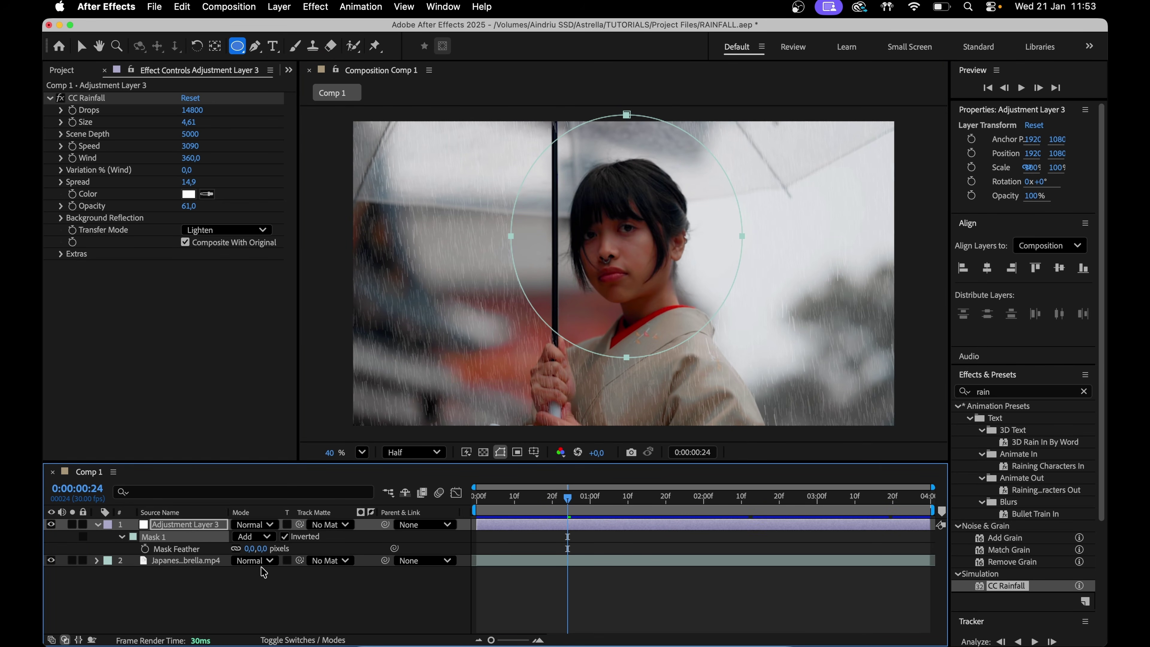
drag(248, 548, 579, 524)
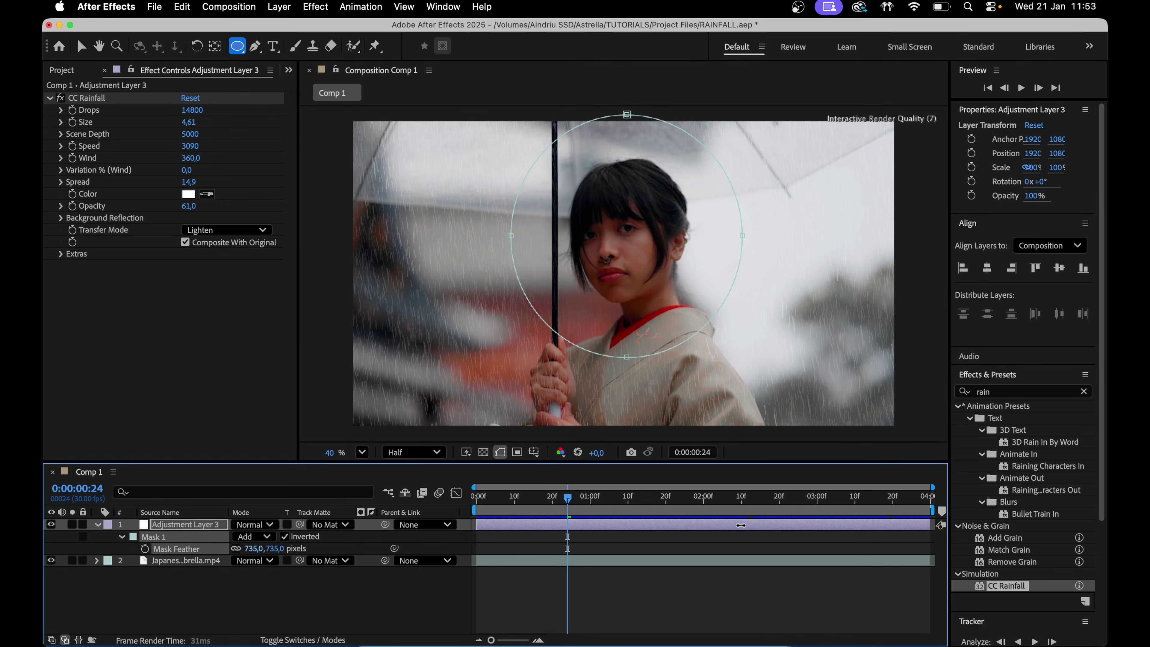
drag(740, 525, 400, 539)
Step: Reshape the rain mask by raising its lowest point towards the woman's chin, and check the rain on earlier frames
key(v)
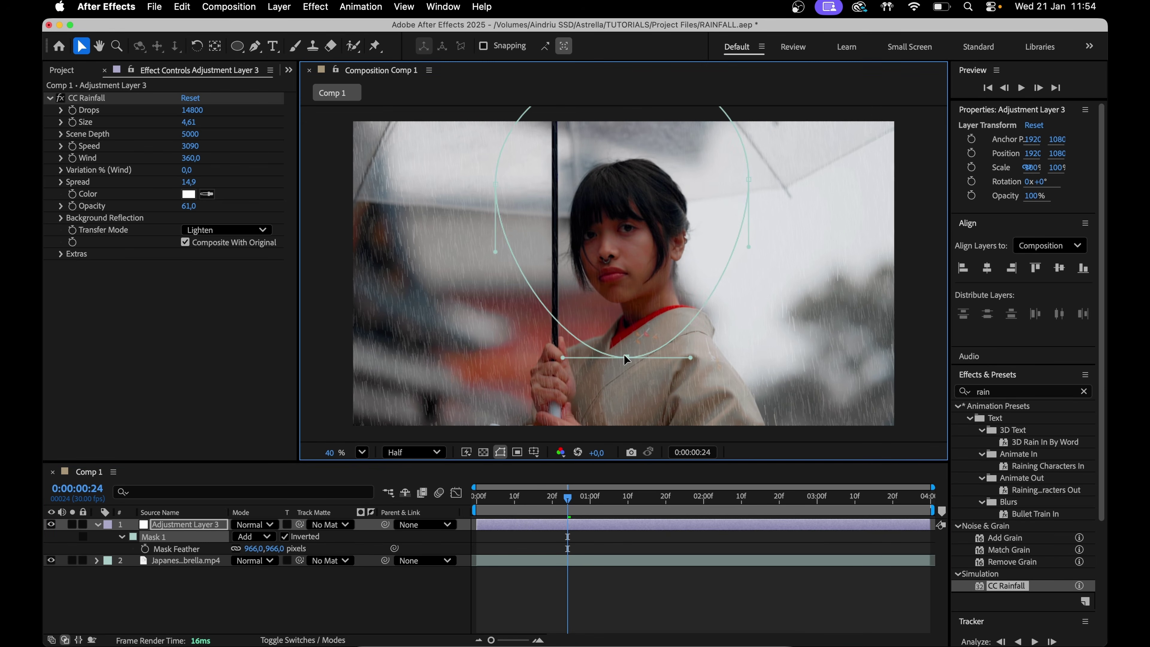
drag(625, 356, 630, 319)
drag(567, 498, 545, 499)
click(639, 580)
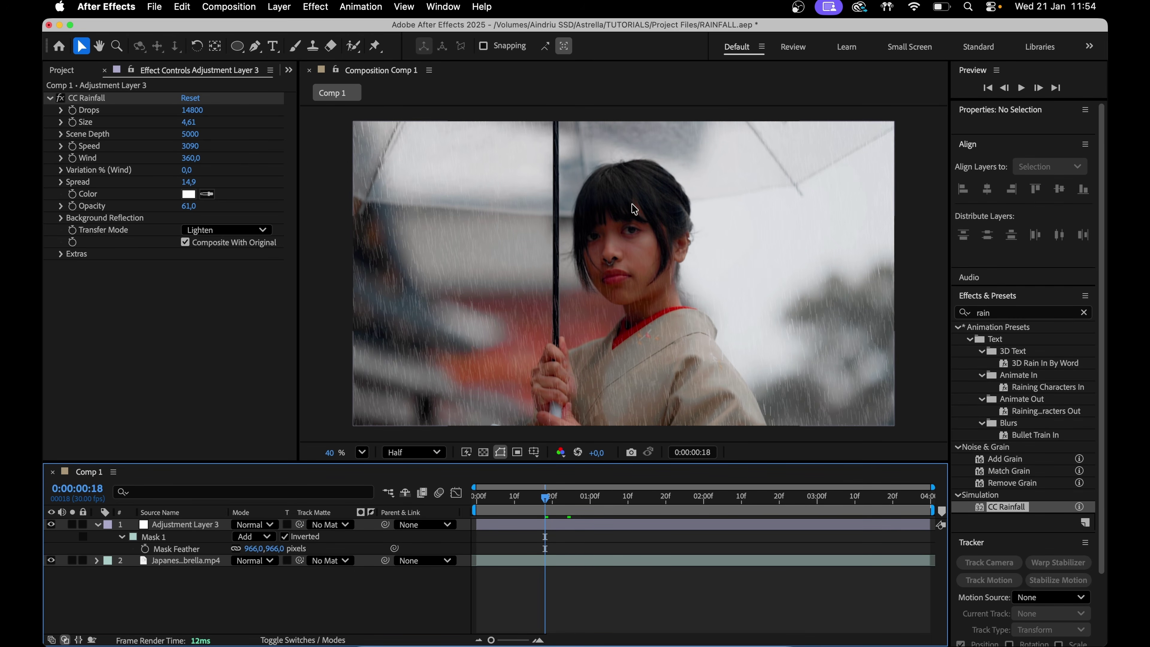
drag(545, 498, 534, 499)
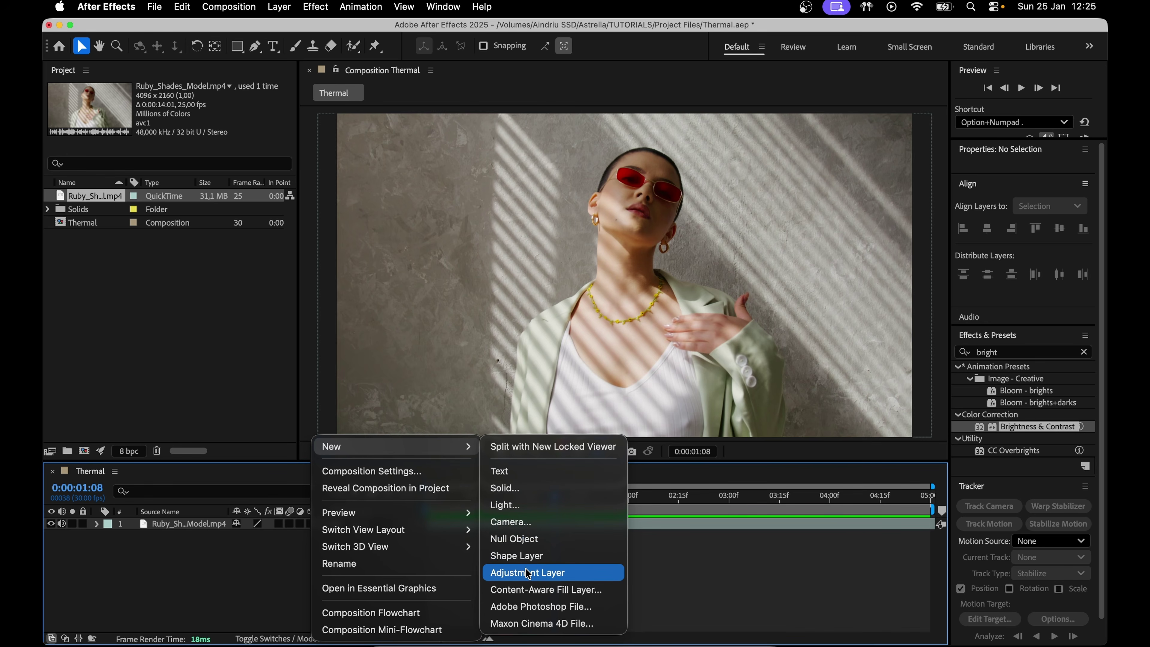
Step: Create an adjustment layer above Ruby_Shades_Model.mp4 in the Thermal composition and apply Tint and Invert to it
click(527, 570)
click(1019, 430)
text(tint)
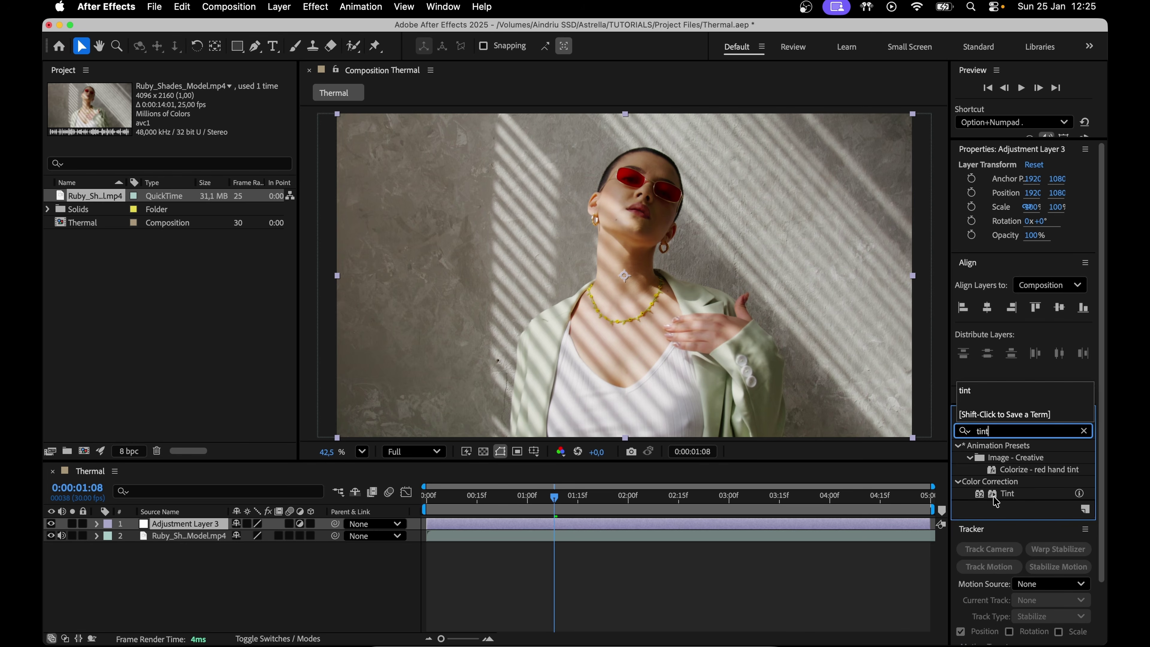
double_click(1006, 493)
click(1019, 431)
text(invert)
double_click(1010, 494)
Step: Apply Curves to Adjustment Layer 3 and bend the midtones of the RGB curve downwards
click(1019, 430)
text(curves)
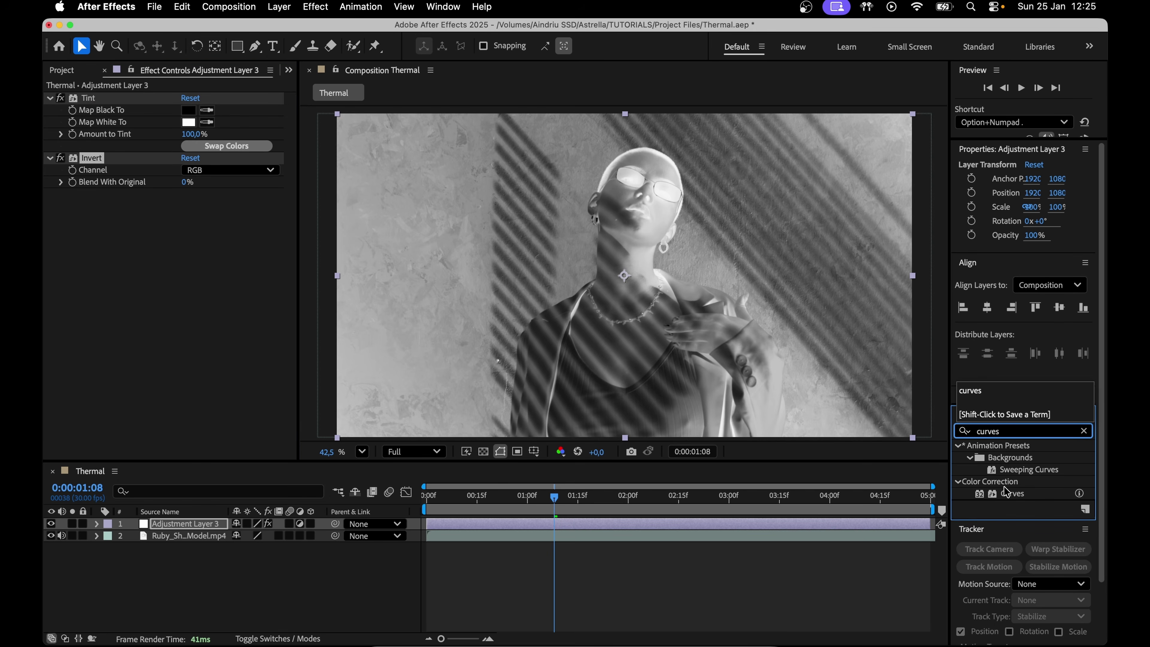
double_click(1006, 492)
drag(181, 302, 188, 346)
Step: Apply the Noise effect to Adjustment Layer 3 and set Amount of Noise to 20%
click(1019, 431)
text(noise)
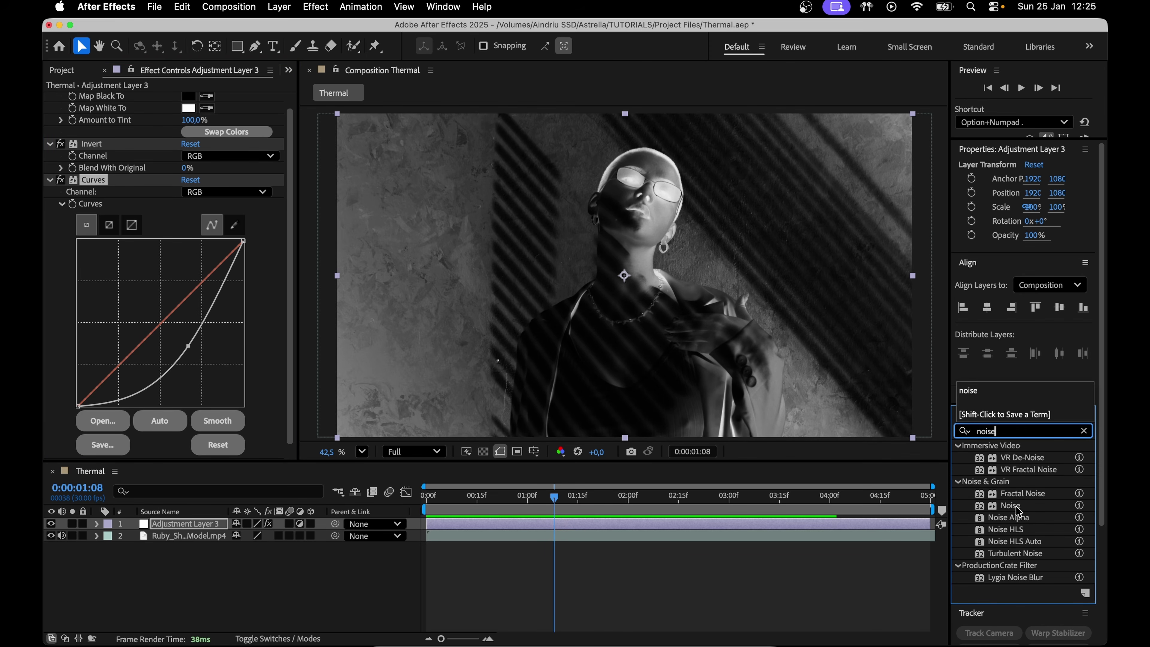
double_click(1010, 505)
click(187, 429)
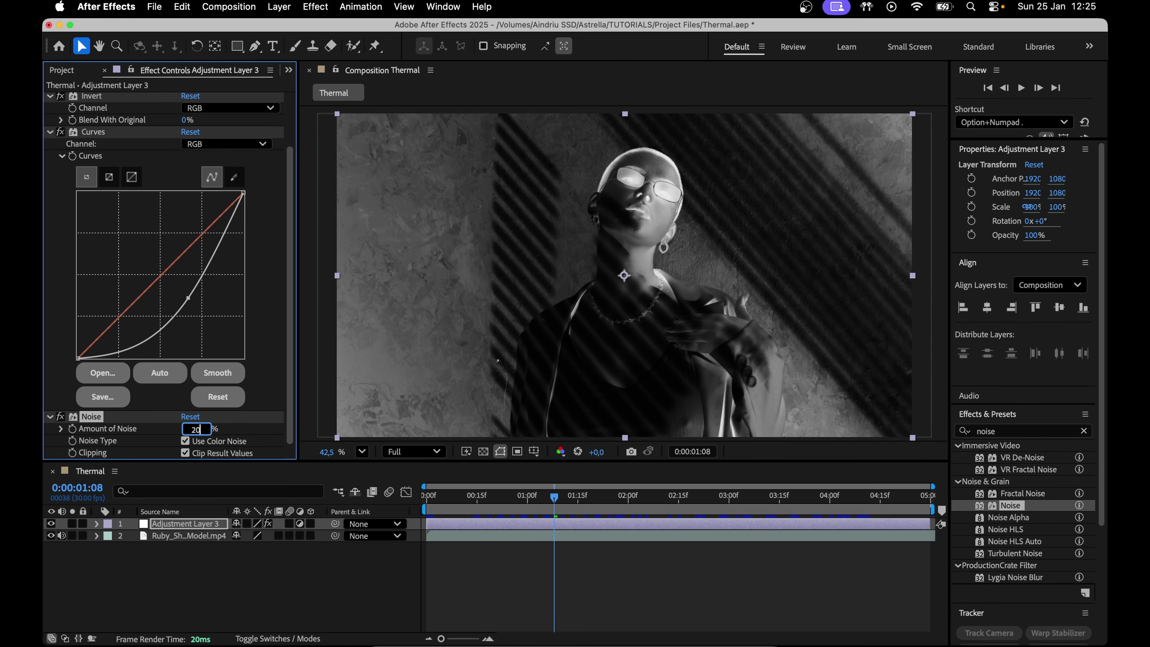
key(Return)
Step: Apply the Stylize Glow effect to Adjustment Layer 3
click(1018, 430)
text(glow)
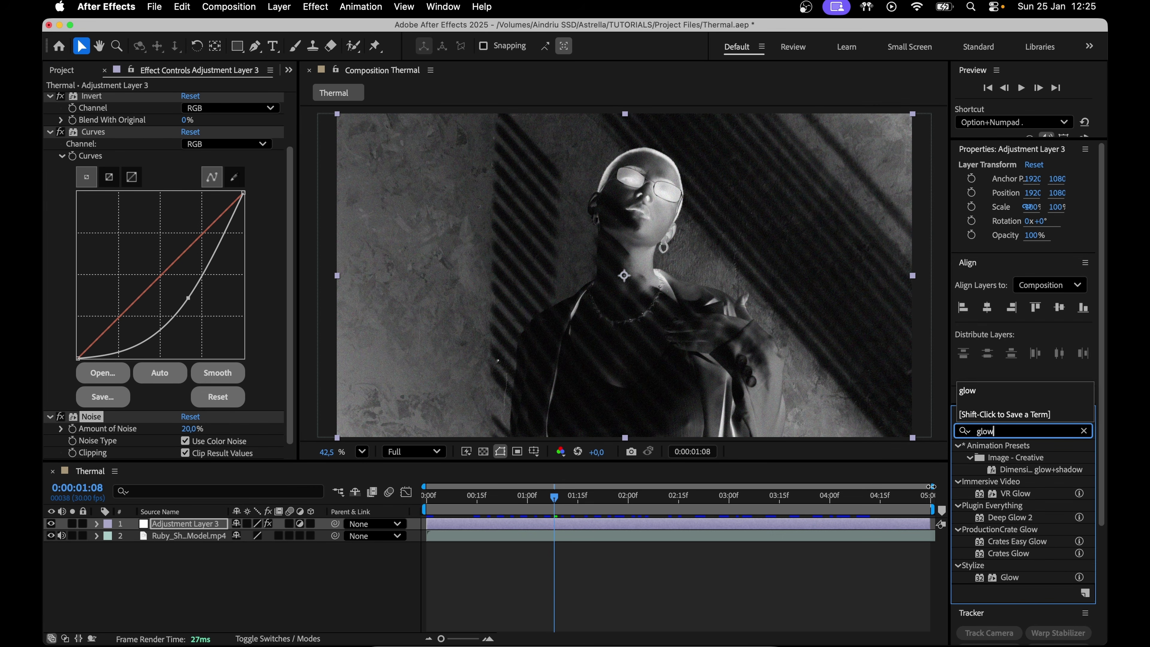
double_click(1007, 580)
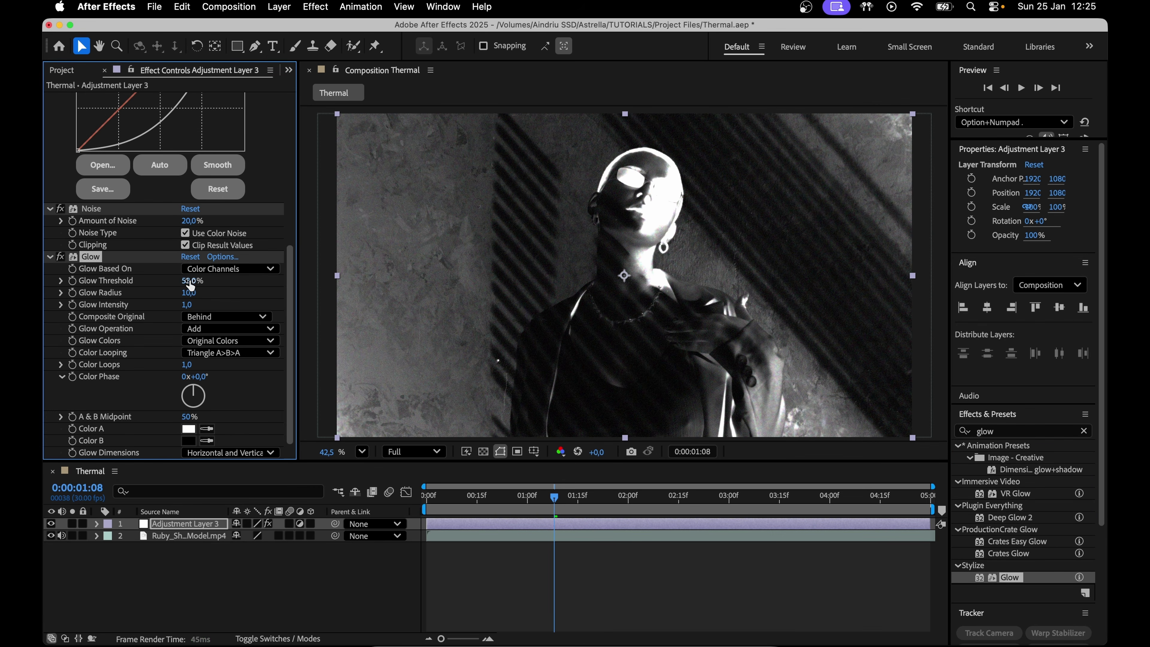
Step: Set Glow Radius to 140 and Glow Intensity to 0.4, with pale cyan D6FFFA as Color A and a pale cyan Color B
drag(190, 294, 272, 286)
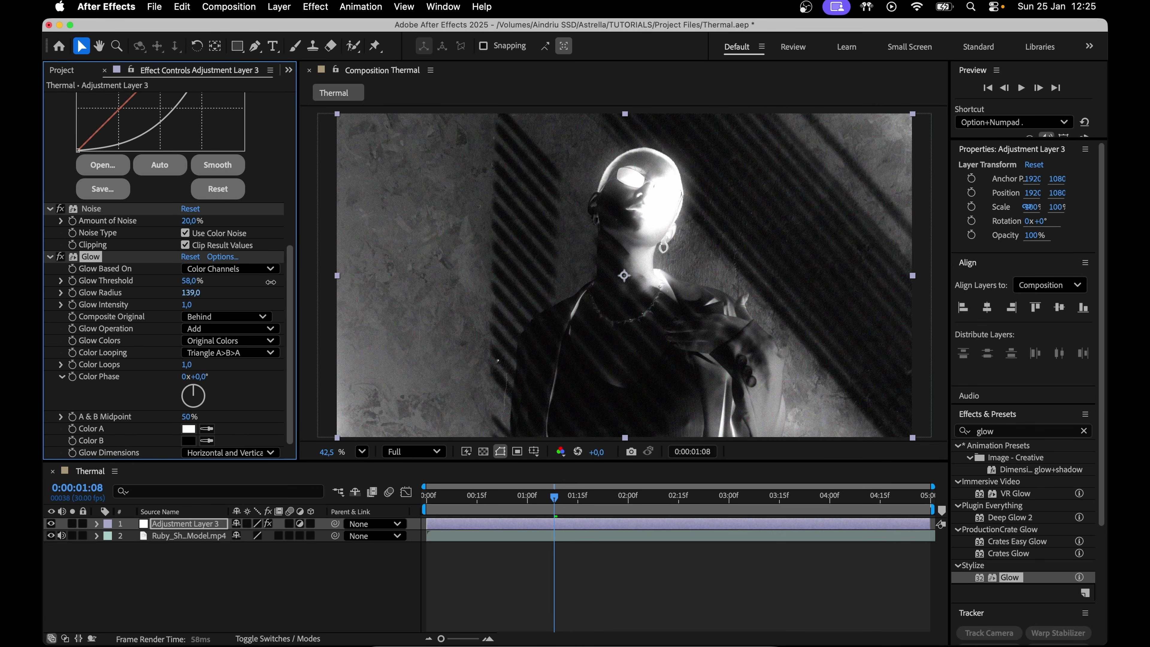
drag(186, 304, 147, 305)
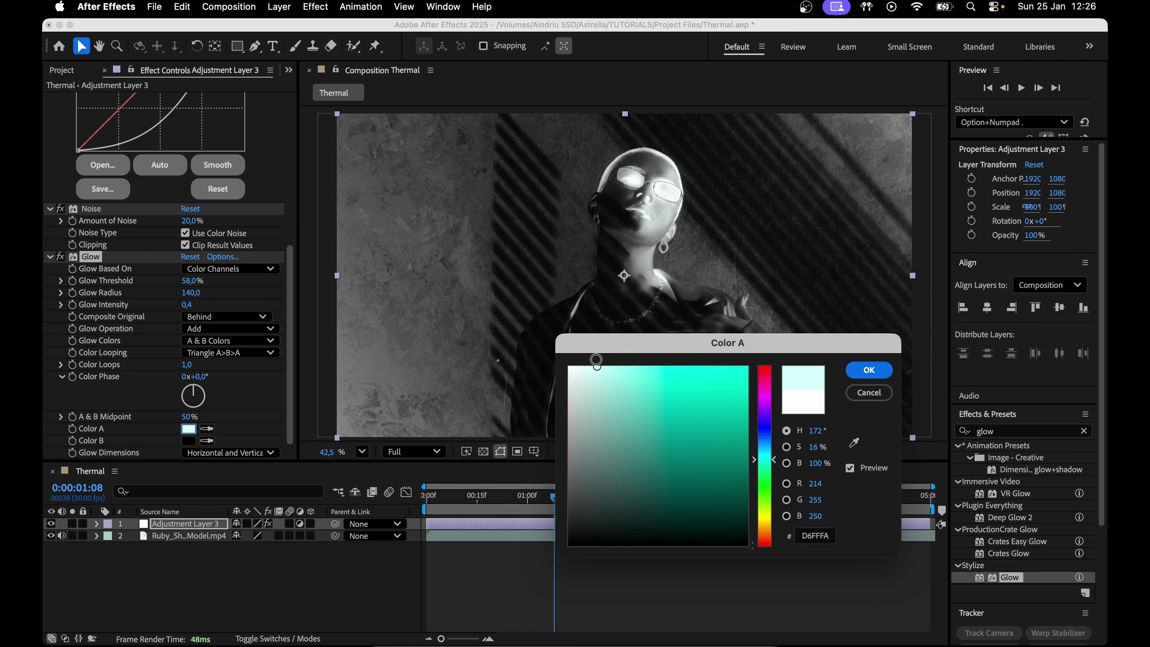
click(868, 369)
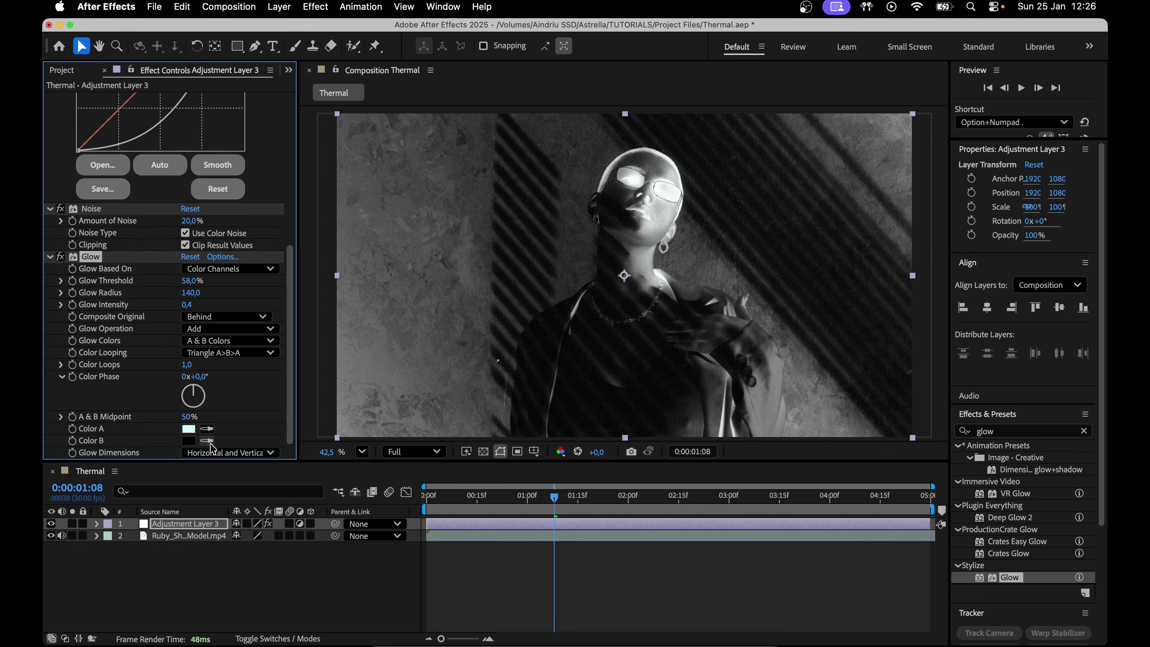
click(189, 440)
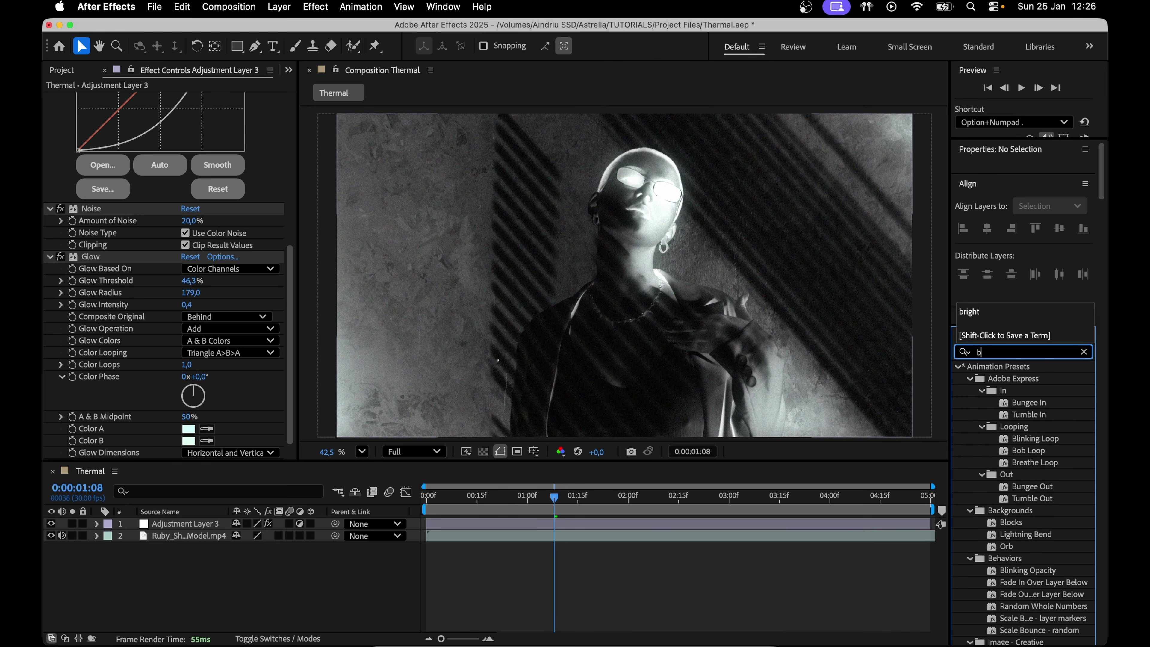
Step: Add Brightness & Contrast to Adjustment Layer 3 with brightness -46 and contrast 100
text(righ)
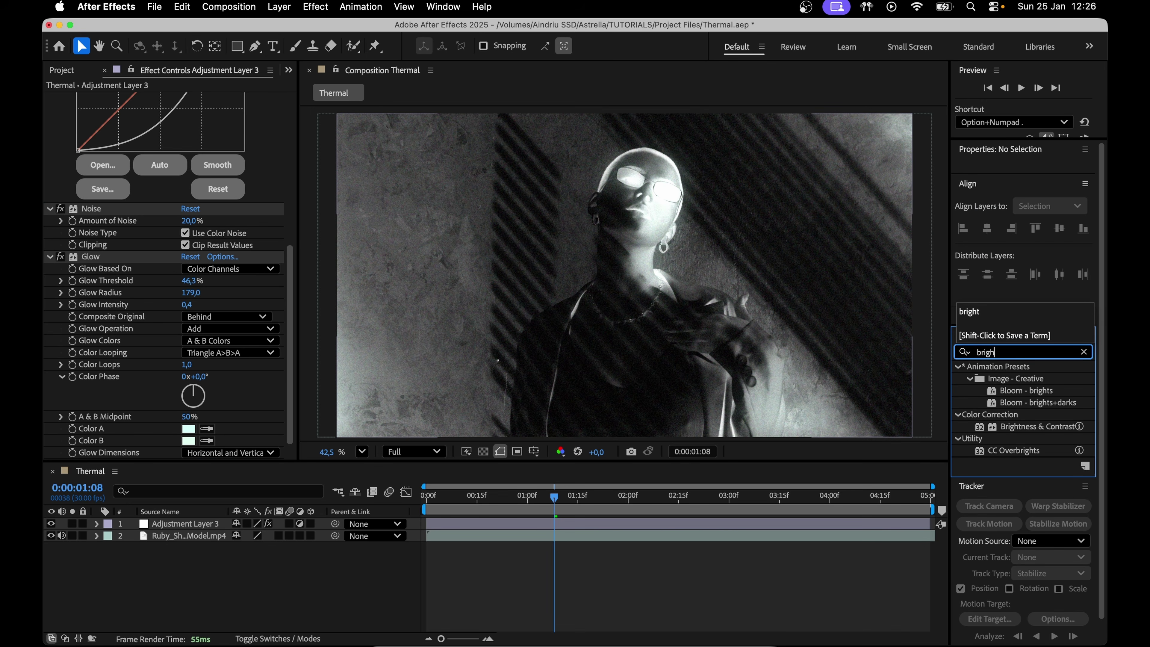
drag(1018, 426, 181, 317)
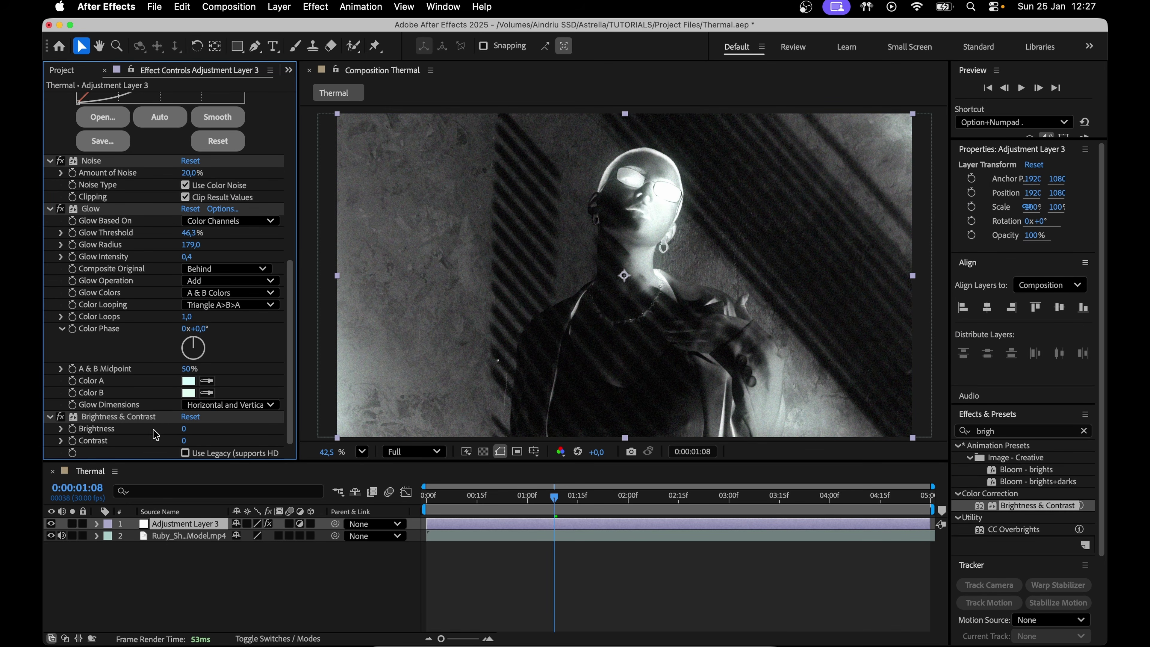
drag(183, 429, 156, 433)
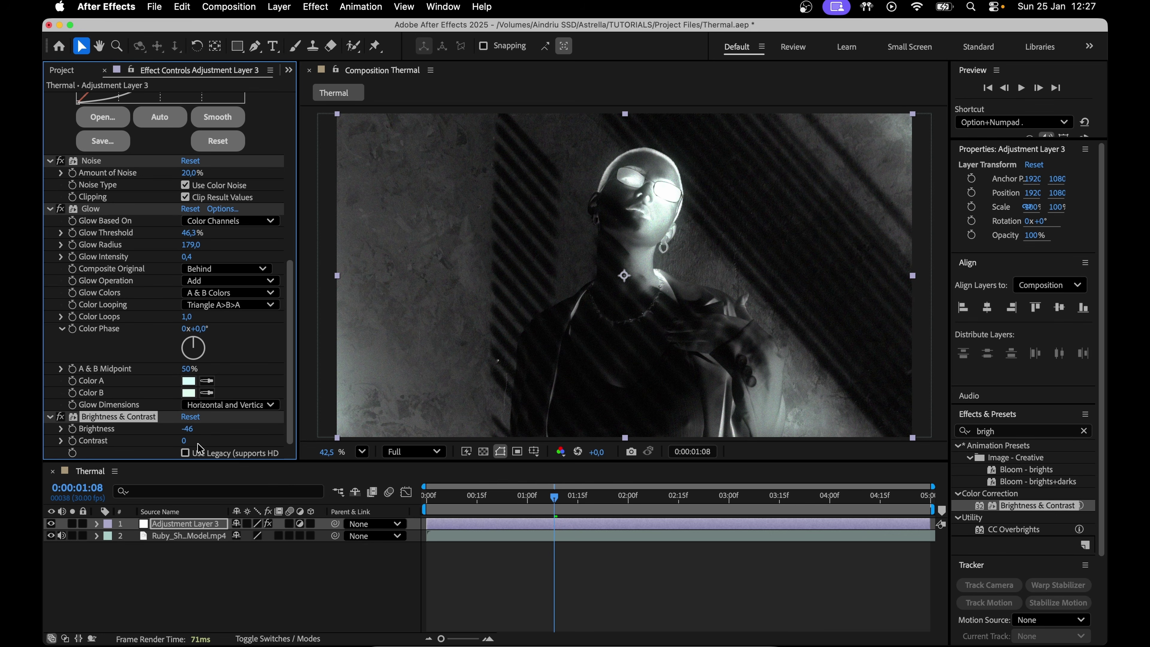
drag(183, 442, 412, 411)
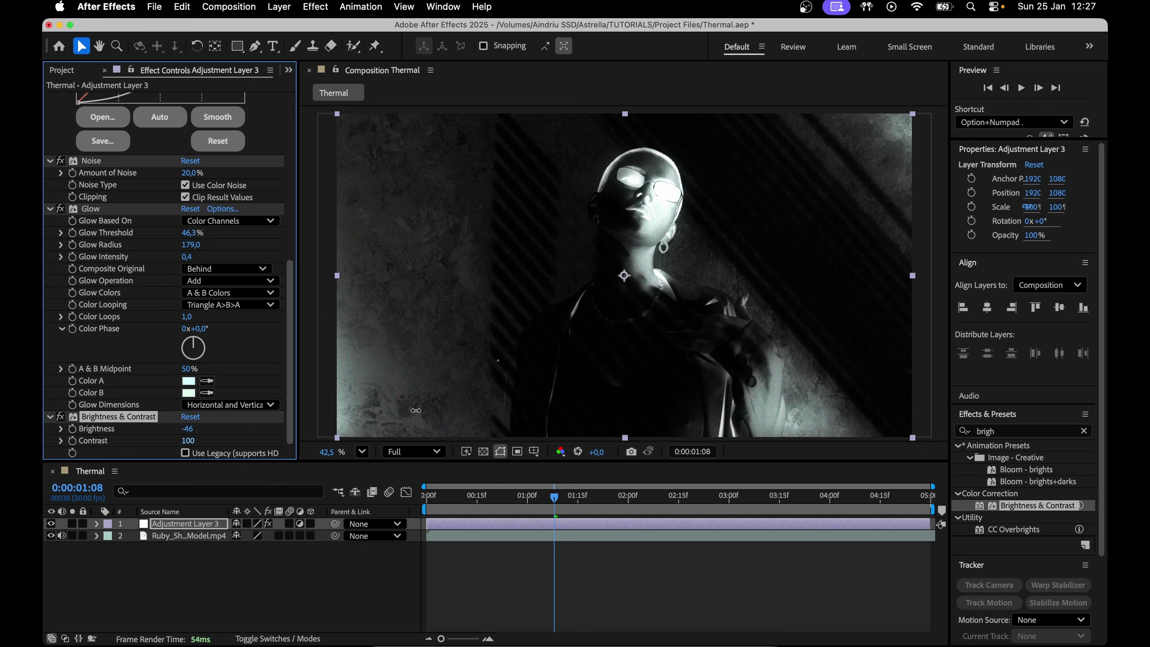
Step: Refine the RGB curve's lower midtones in the Curves effect and check the thermal look further along the timeline
scroll(172, 272, up, 6)
drag(181, 294, 183, 308)
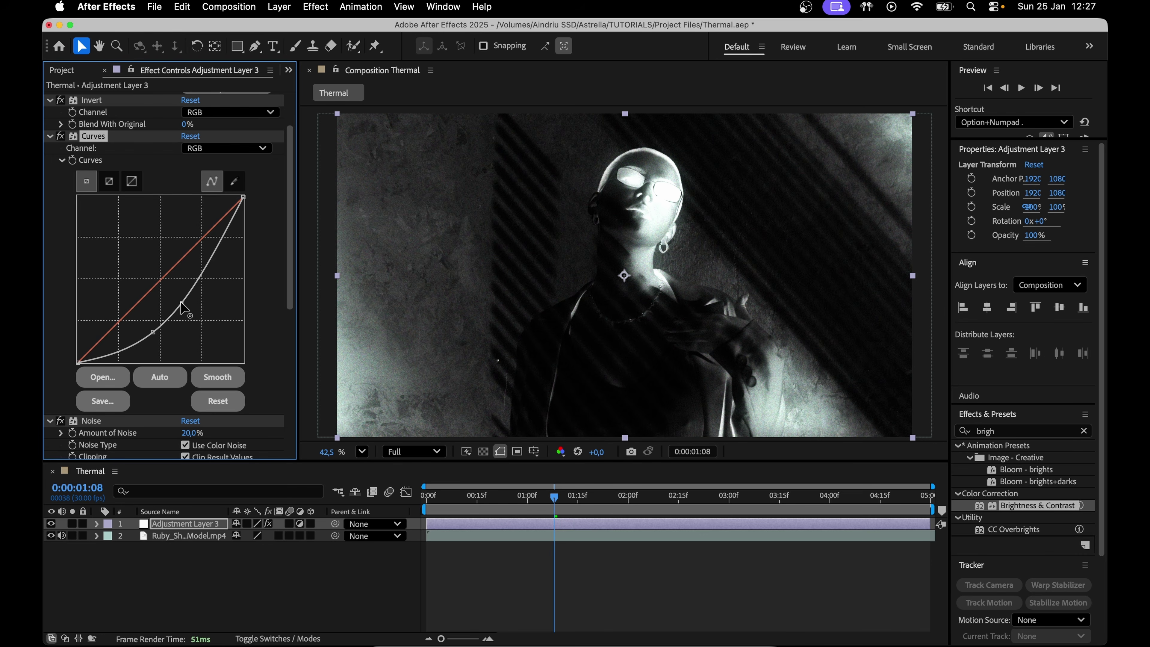
drag(554, 497, 608, 498)
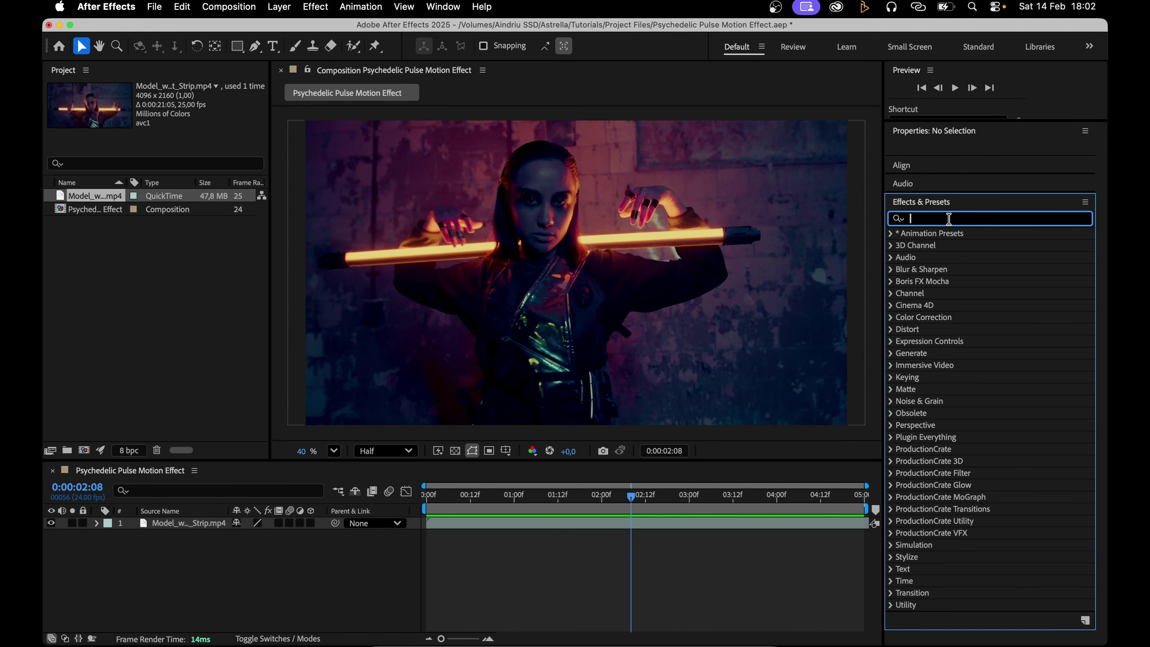
Step: Apply CC Mr. Smoothie to Model_with_Light_Strip.mp4 with the Luminance property and smoothness 9.0, and return to 0:00:00:00
text(mr)
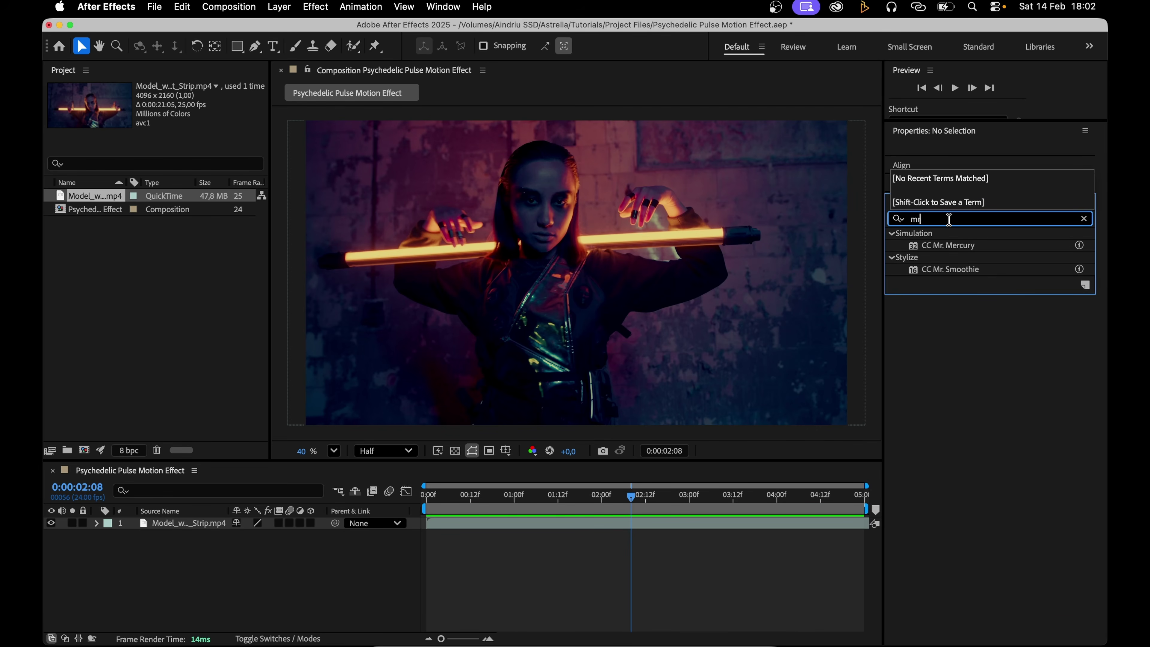
drag(943, 268, 583, 523)
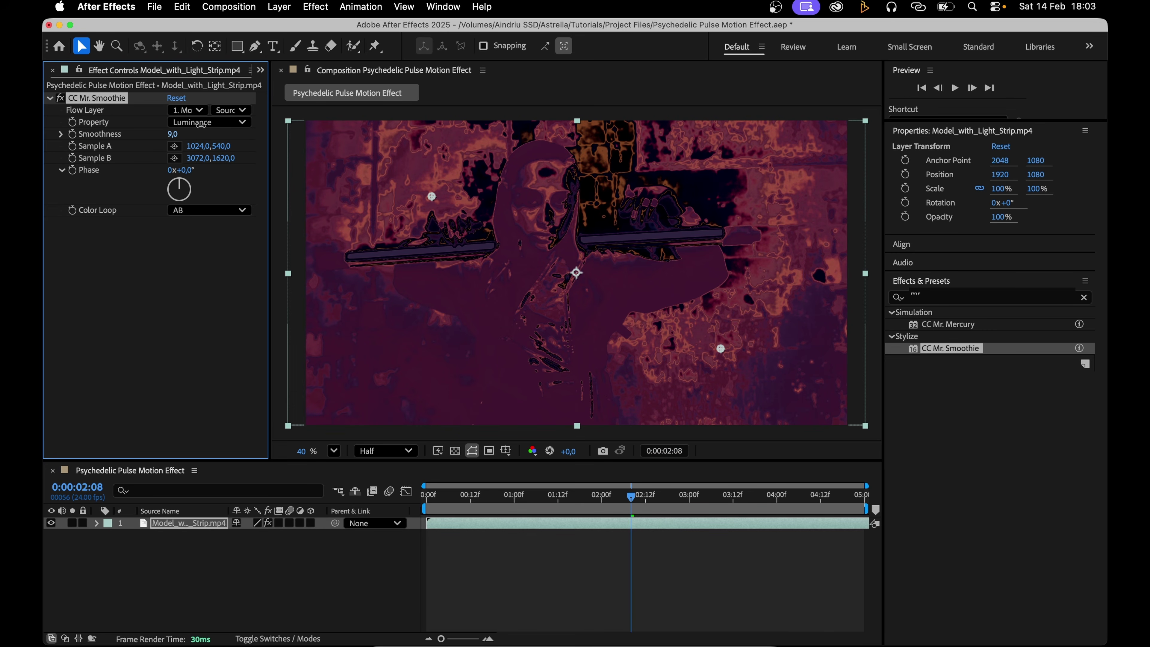
drag(498, 494, 426, 495)
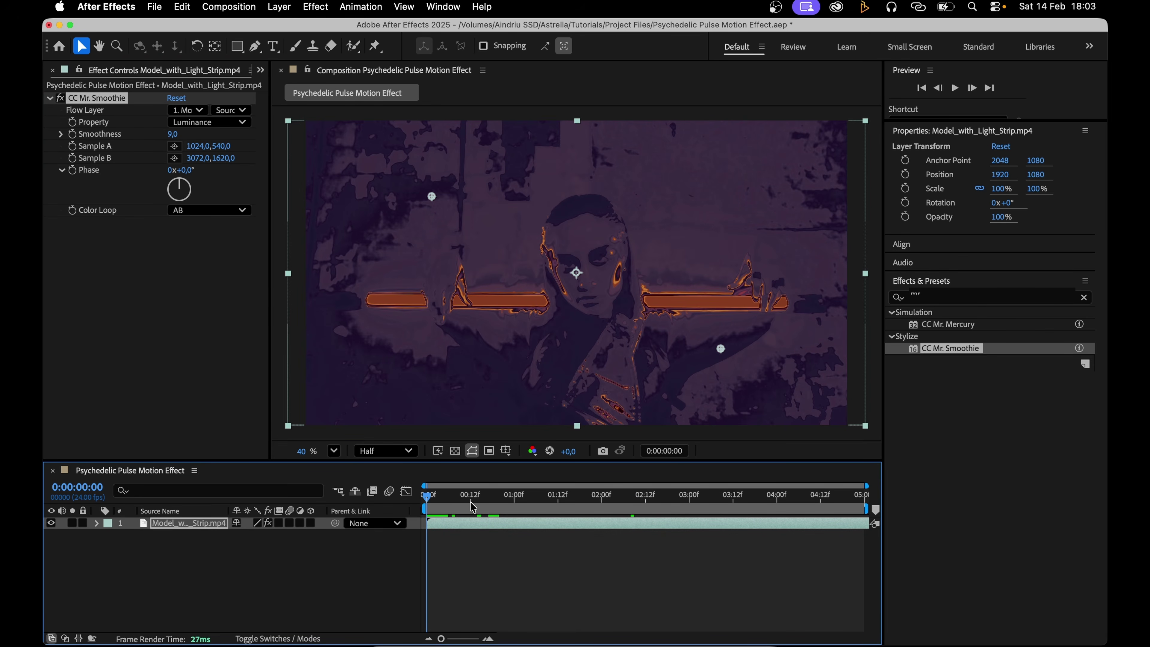
Step: Keyframe the CC Mr. Smoothie Phase from 0° at 0:00:00:00 to 353° at 0:00:04:23, and scrub the timeline to check the color animation
click(75, 172)
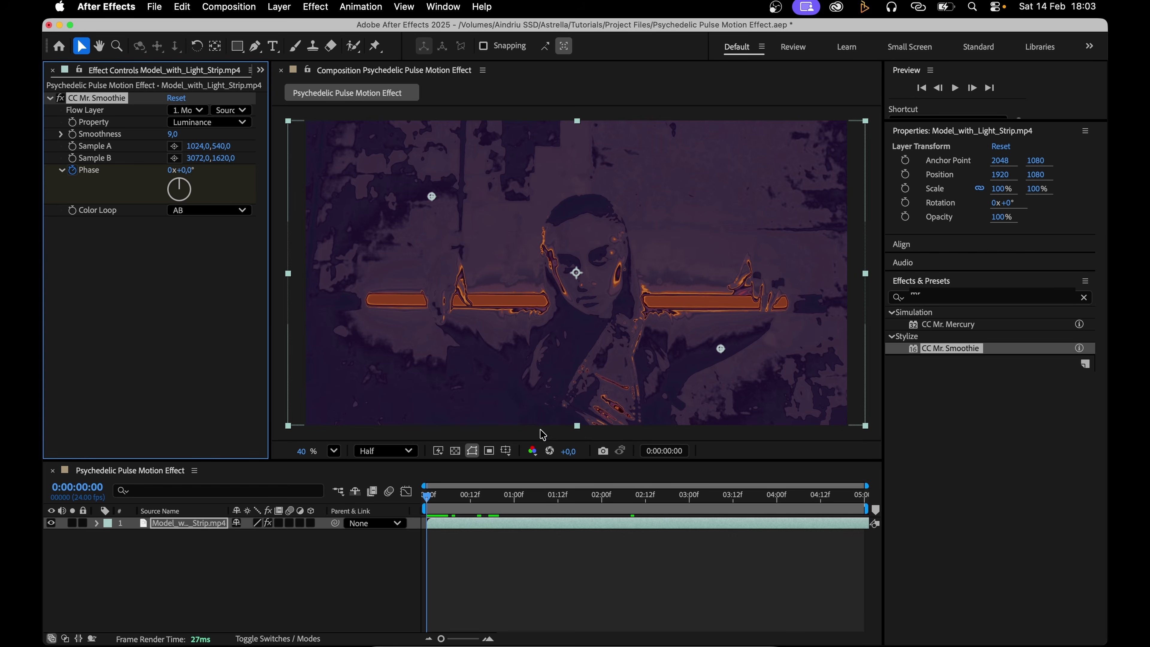
drag(512, 500, 862, 496)
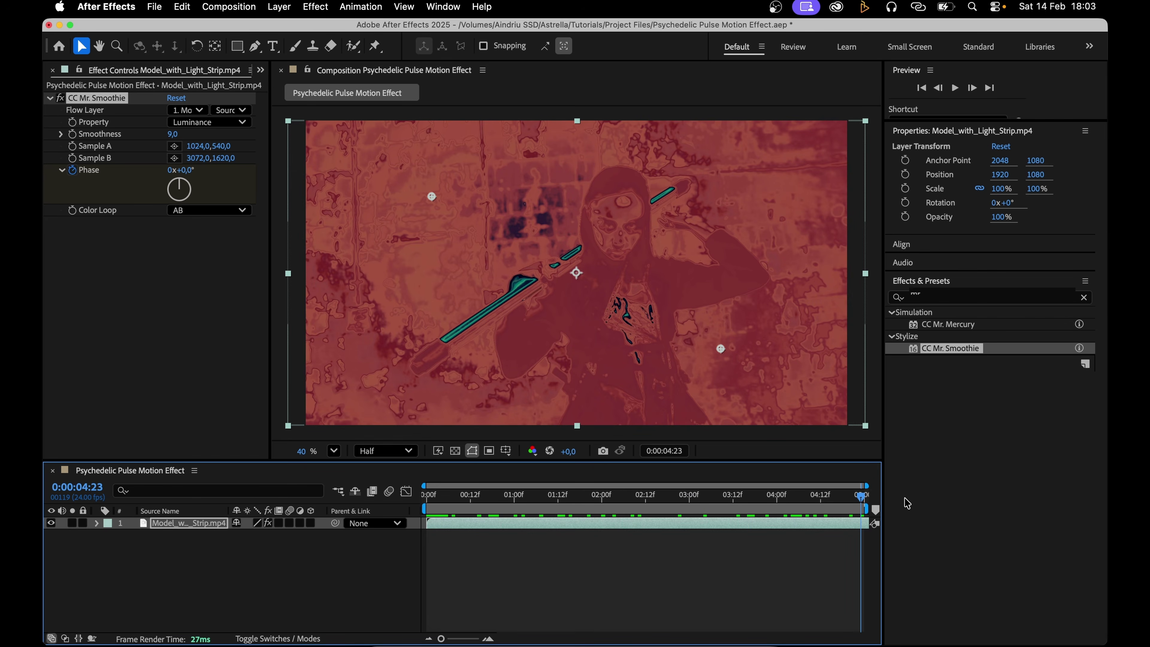
drag(185, 202, 177, 187)
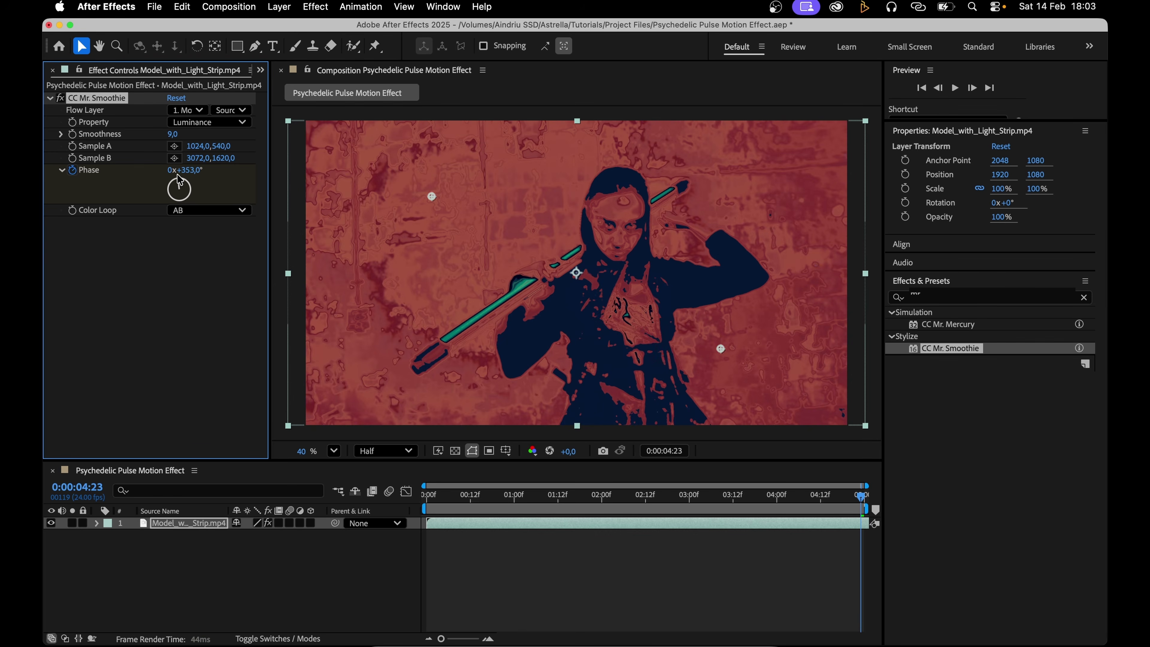
drag(850, 495, 468, 492)
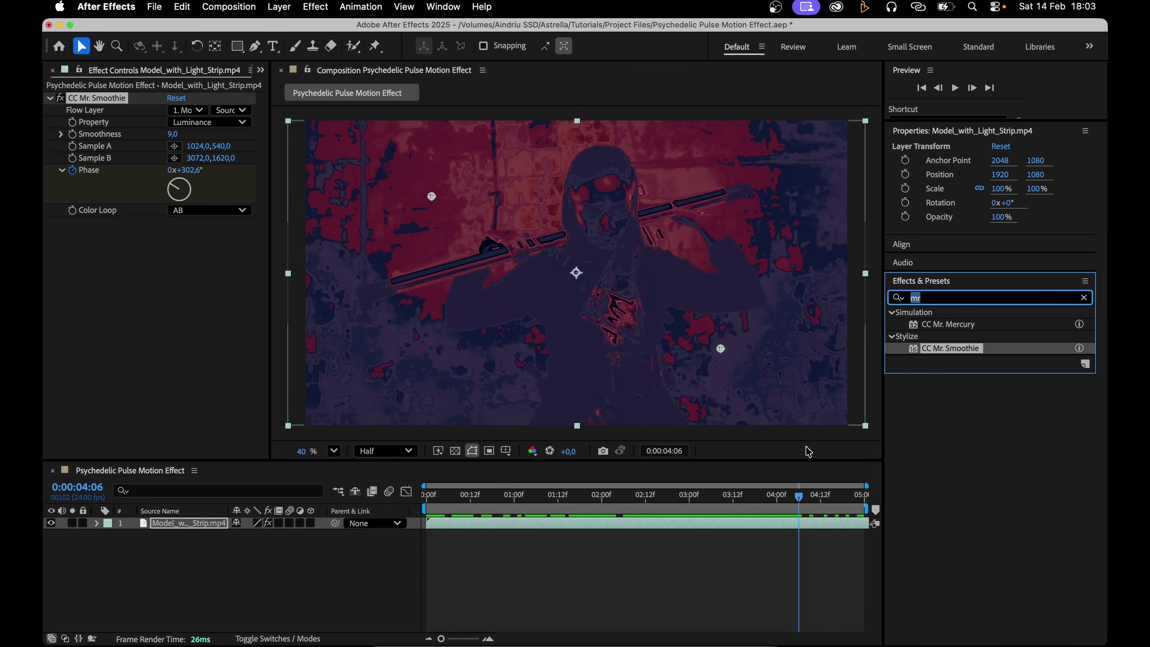
Step: Add Curves to Model_with_Light_Strip.mp4 and shape the RGB curve into a steep S with raised midtones and lowered shadows
text(curves)
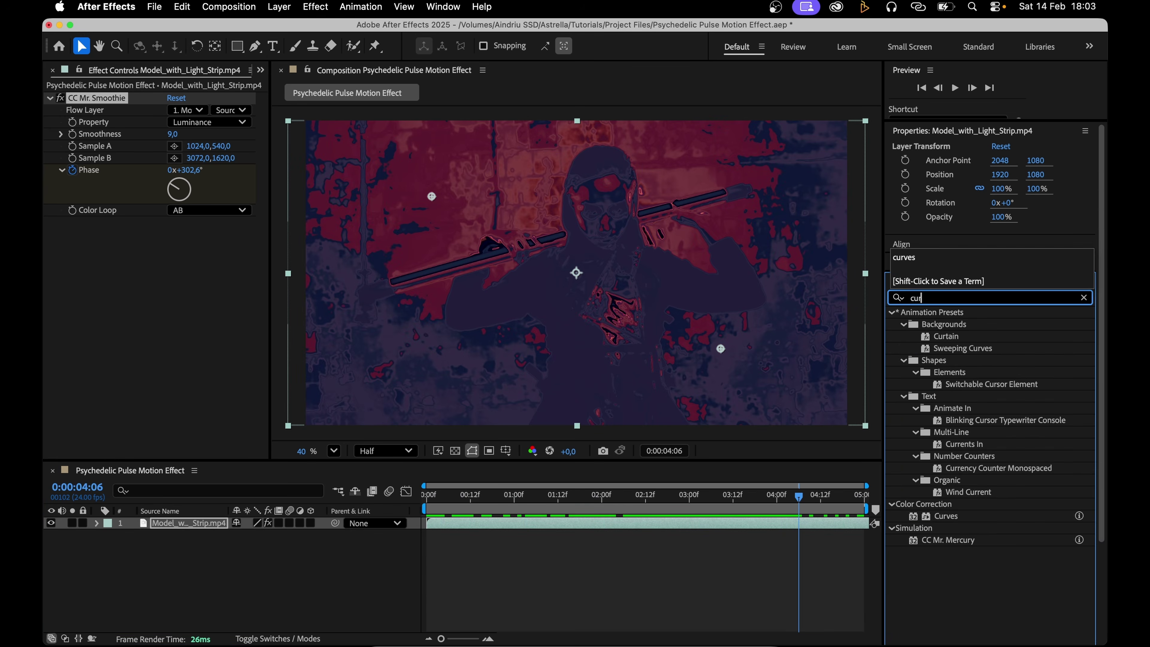
double_click(946, 360)
drag(138, 344, 138, 296)
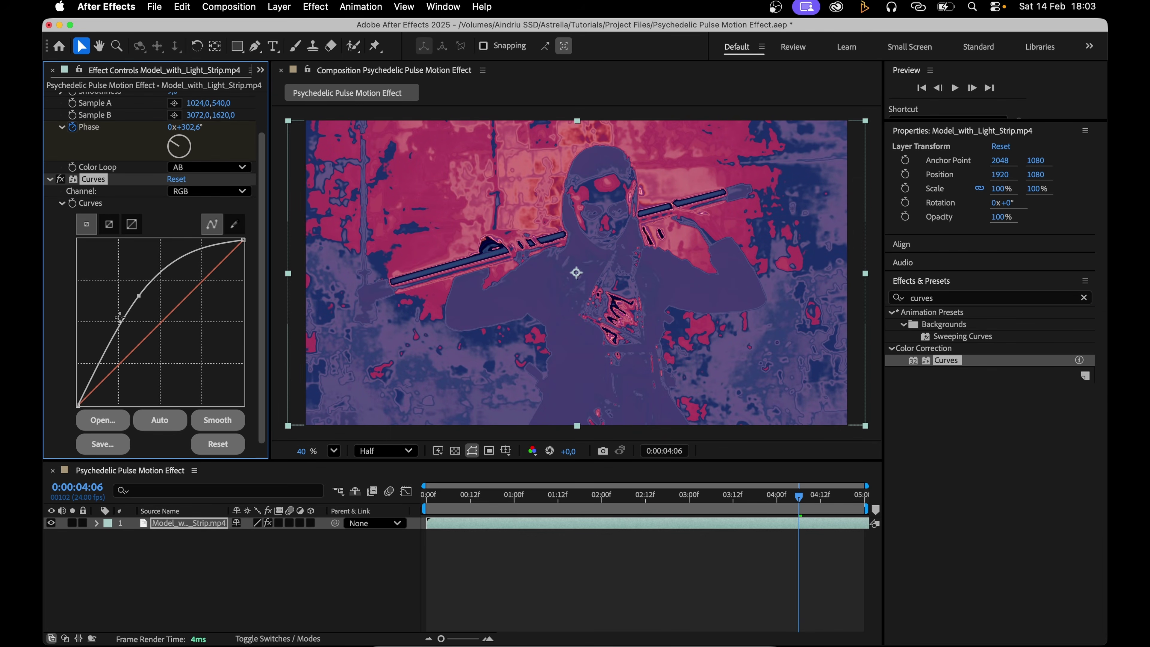
drag(111, 335, 127, 342)
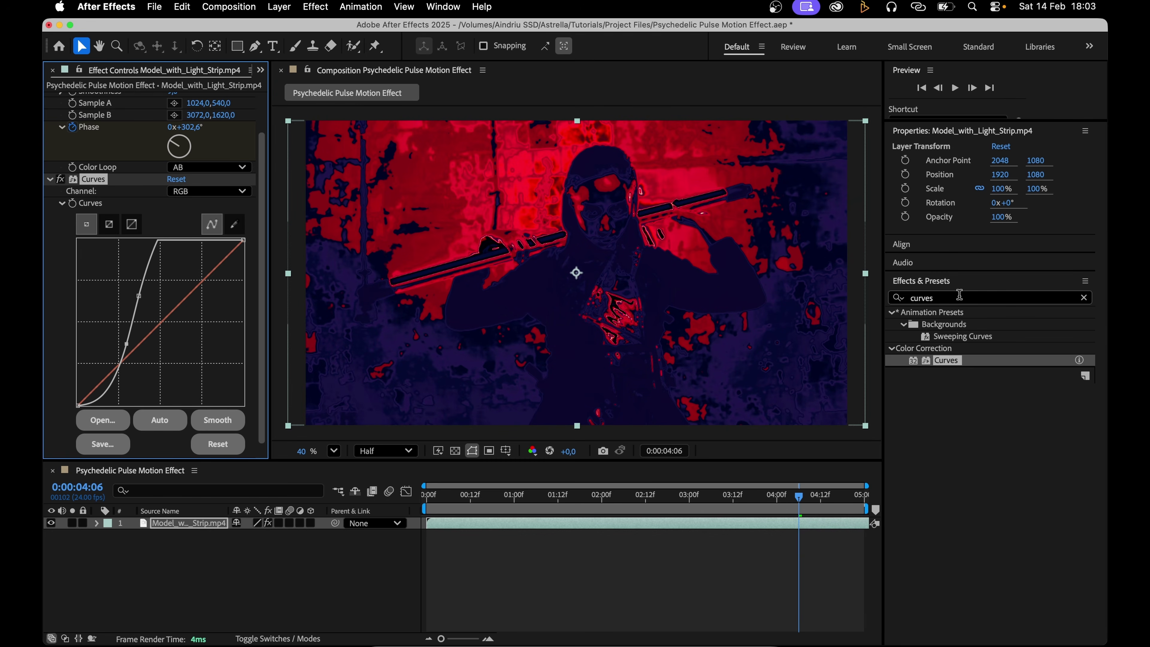
Step: Add Hue/Saturation to Model_with_Light_Strip.mp4 and set Master Saturation to 14
click(976, 298)
text(hue)
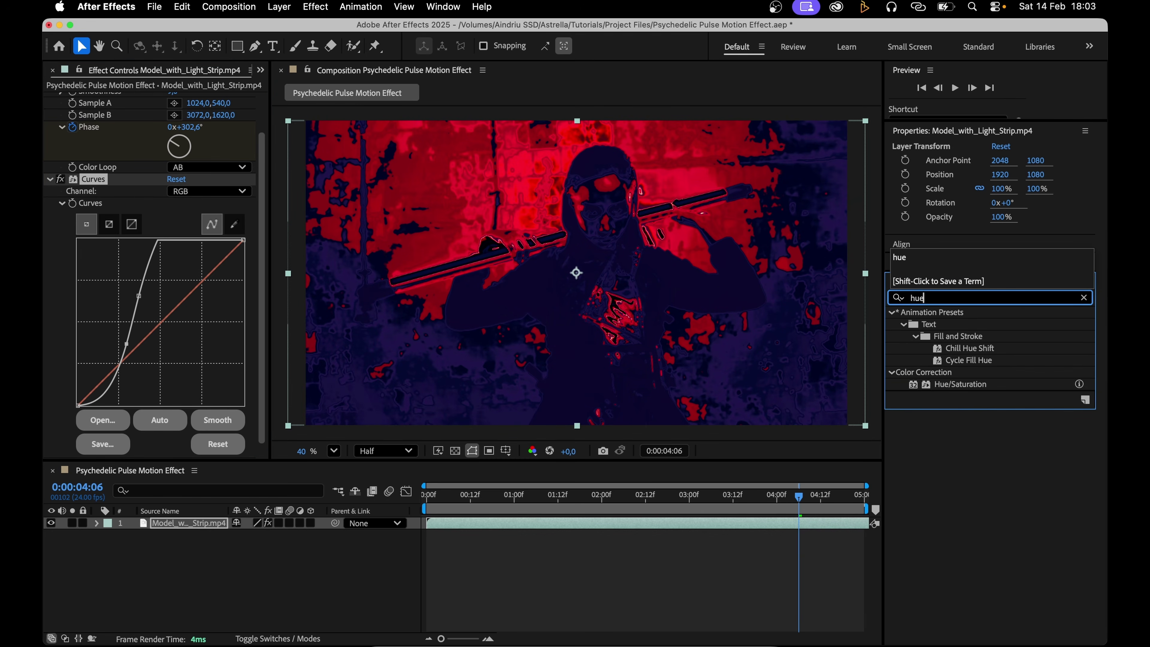
double_click(967, 385)
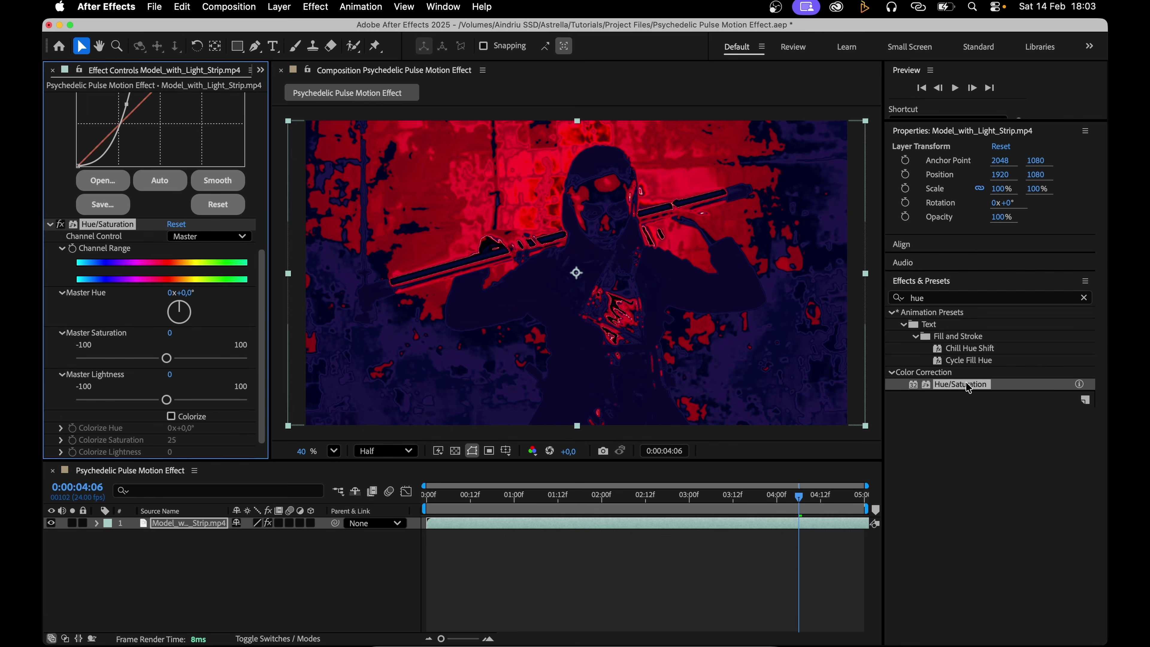
drag(171, 359, 185, 361)
Step: Add the Stylize Glow effect with Glow Radius 15 and Glow Intensity 0.4, and scrub back to the start of the timeline
click(974, 298)
text(glow)
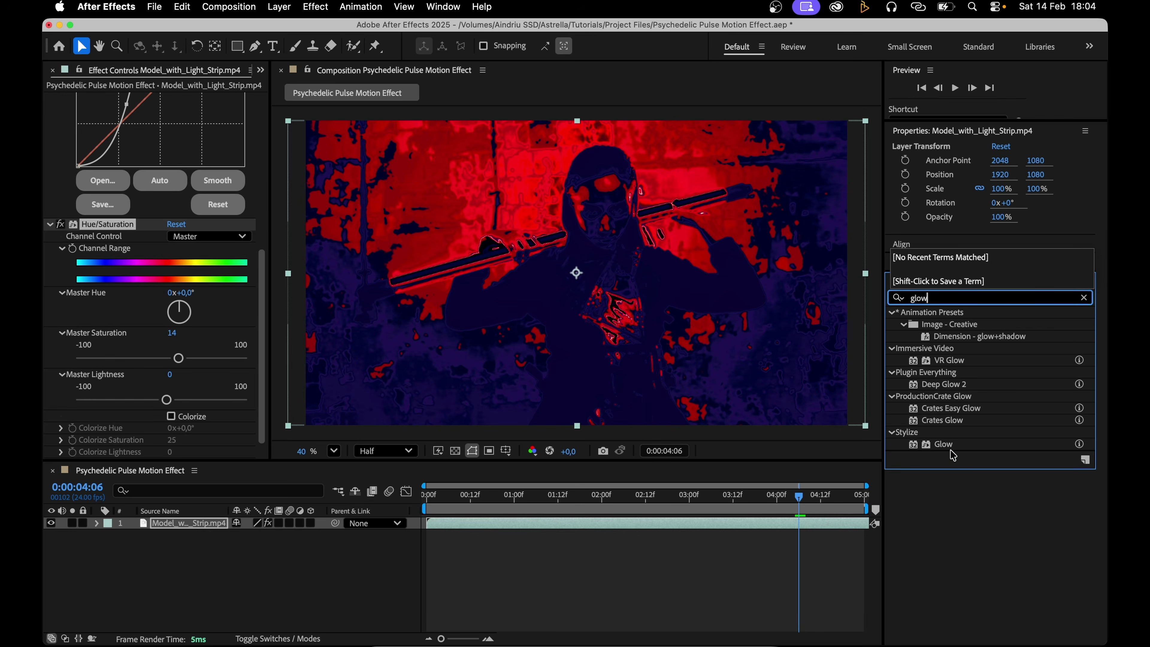
double_click(944, 444)
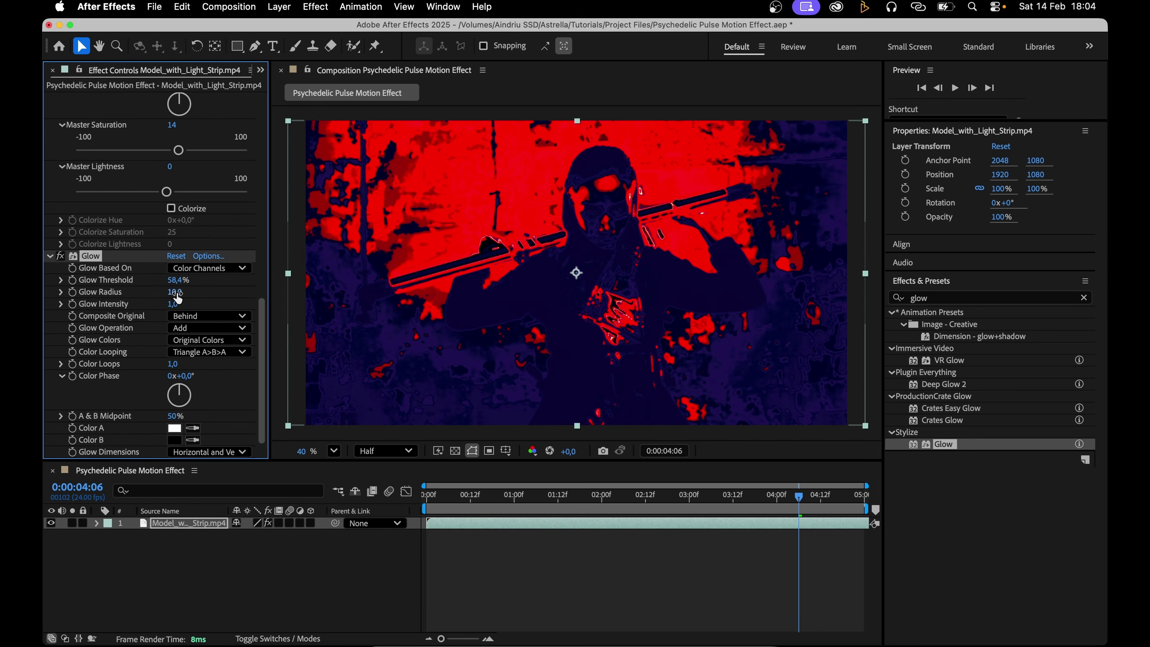
drag(178, 298, 195, 315)
drag(172, 304, 141, 311)
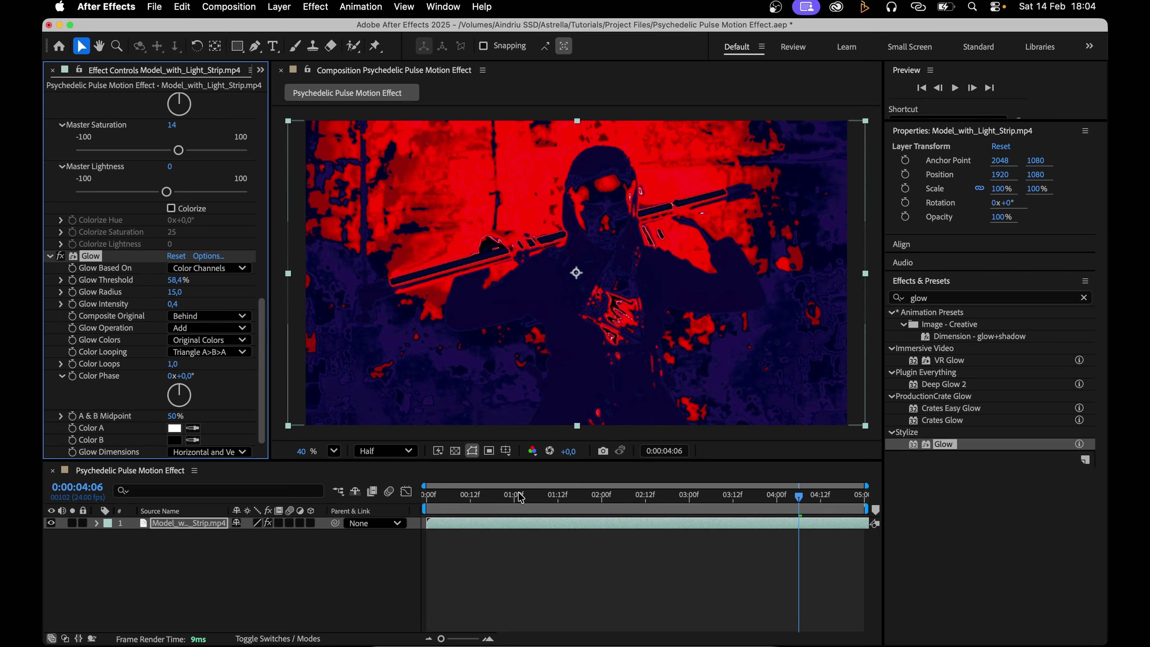
drag(521, 499, 398, 497)
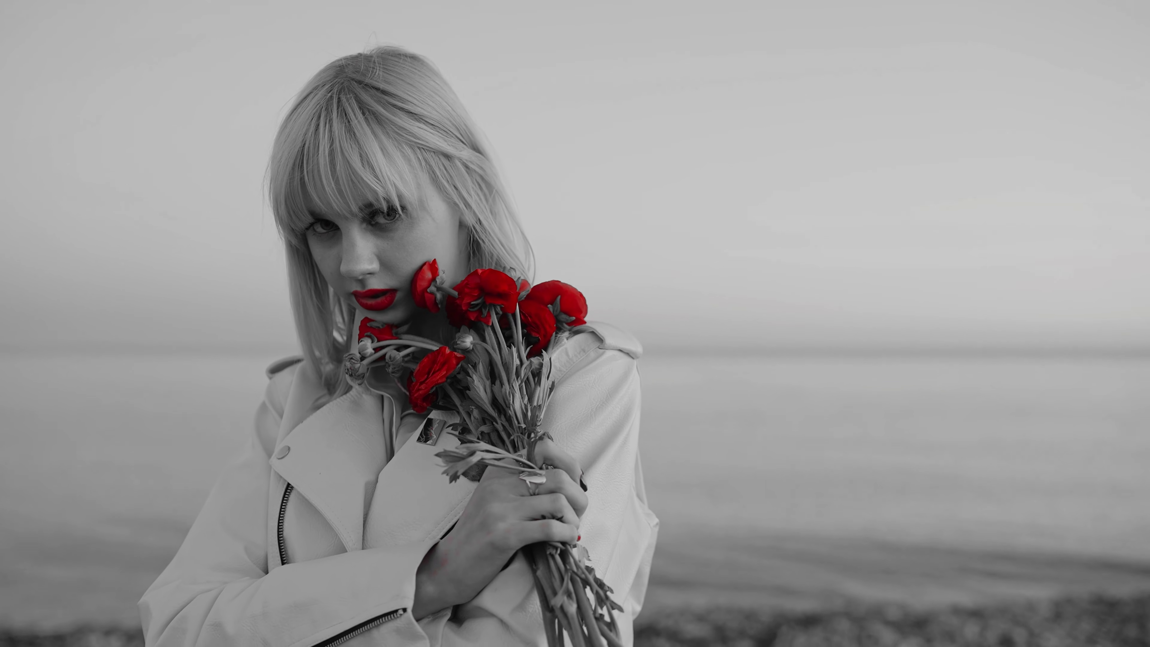